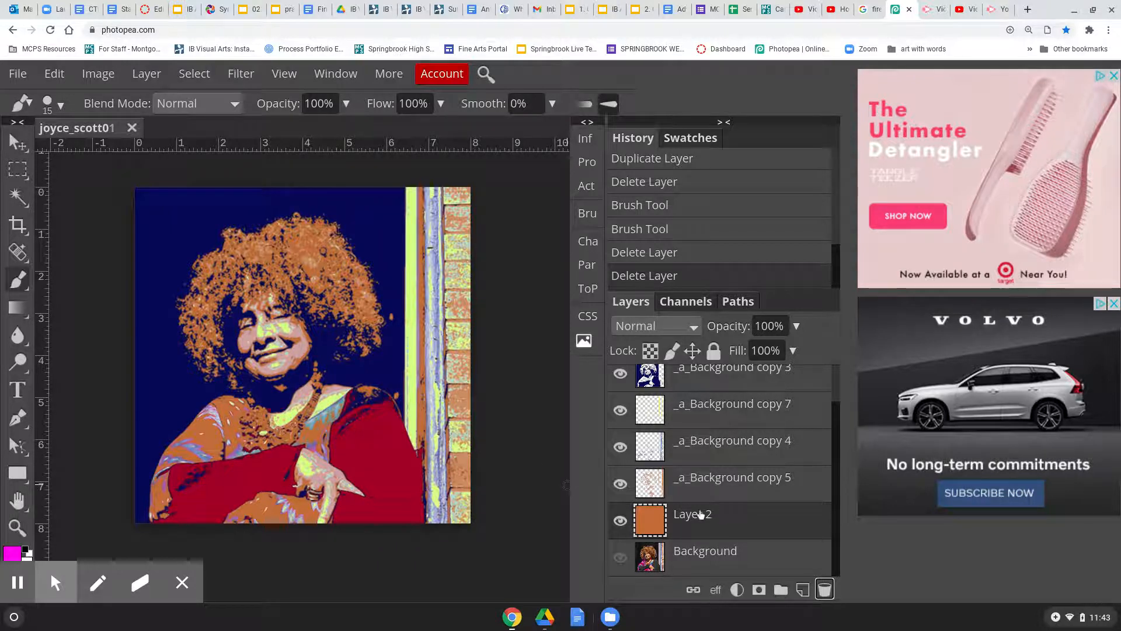
# Toggle the blue portrait layer off and on to inspect the layers beneath
pyautogui.scroll(2, 748, 518)
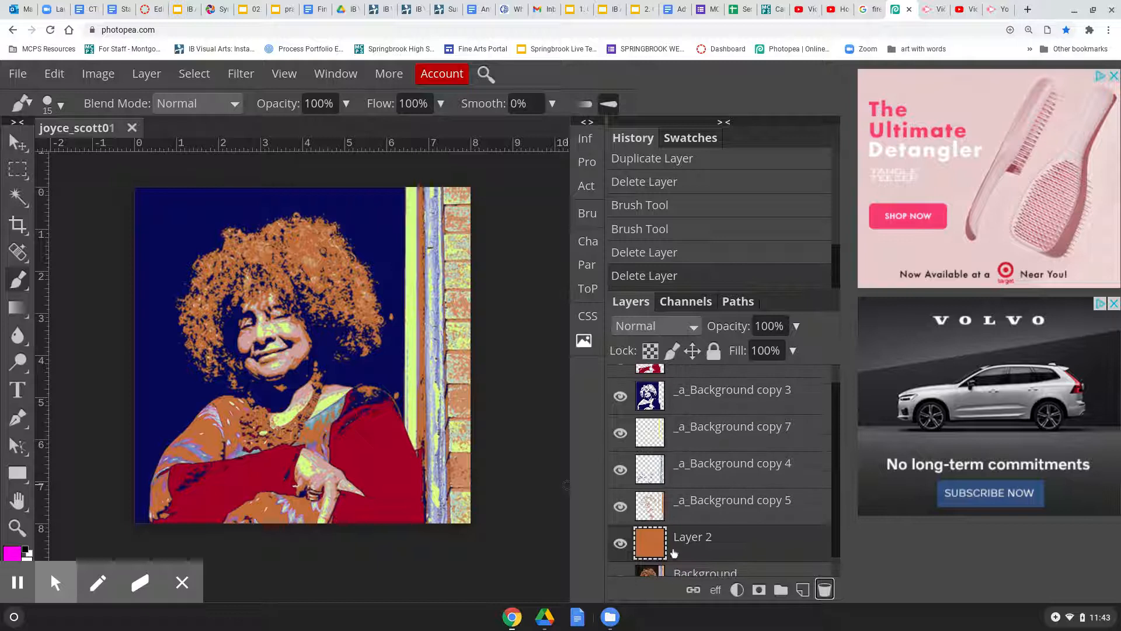
pyautogui.click(620, 397)
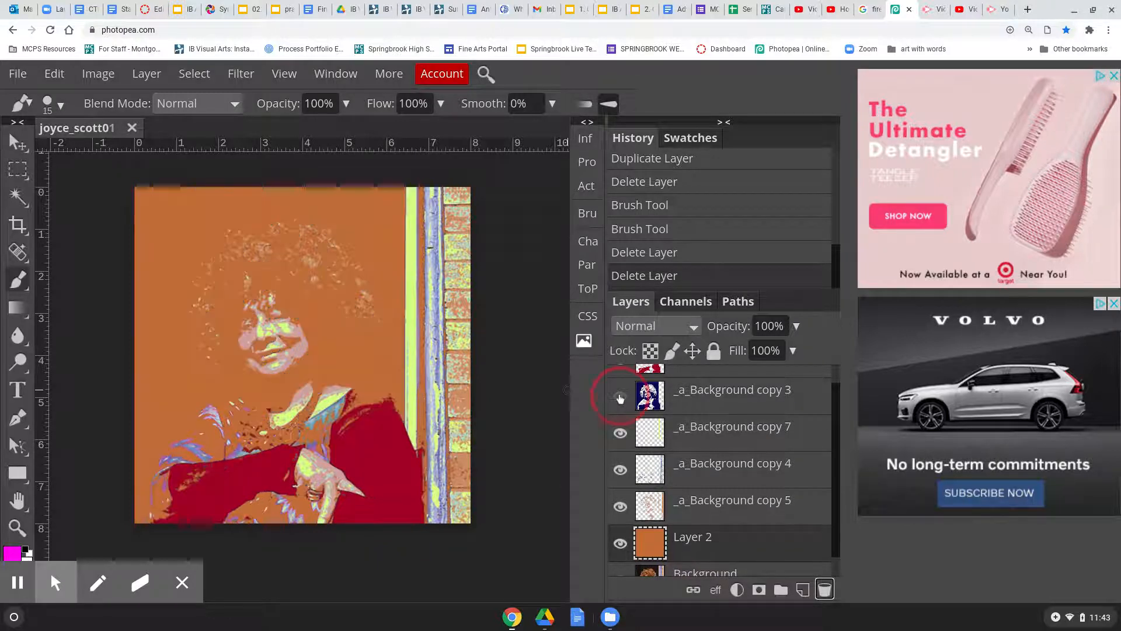
pyautogui.click(620, 398)
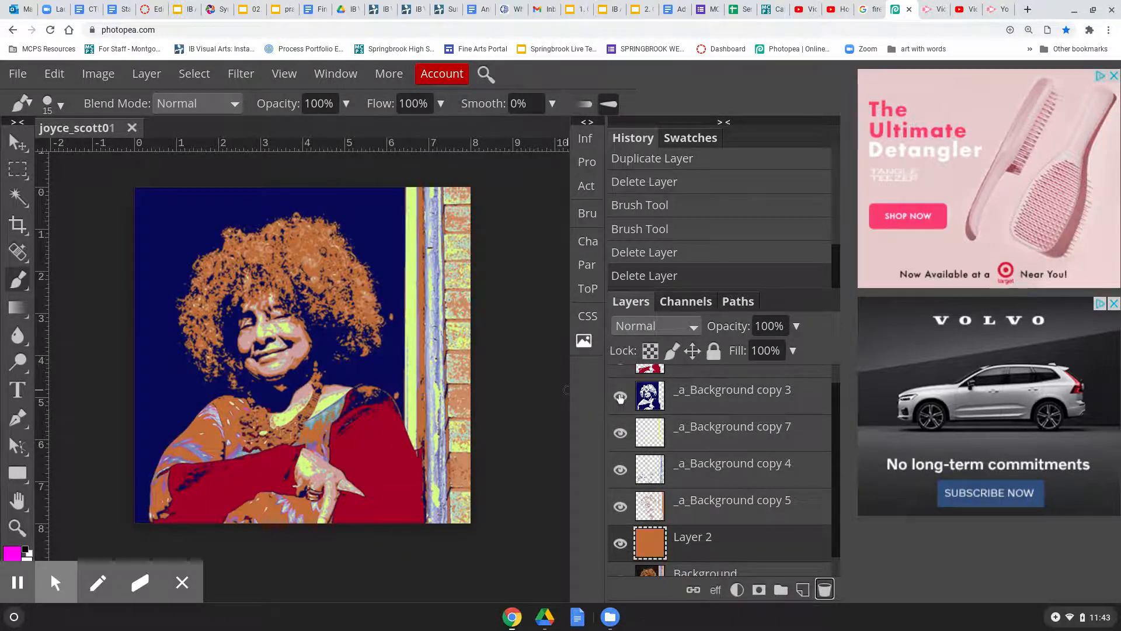
pyautogui.click(620, 398)
pyautogui.click(620, 398)
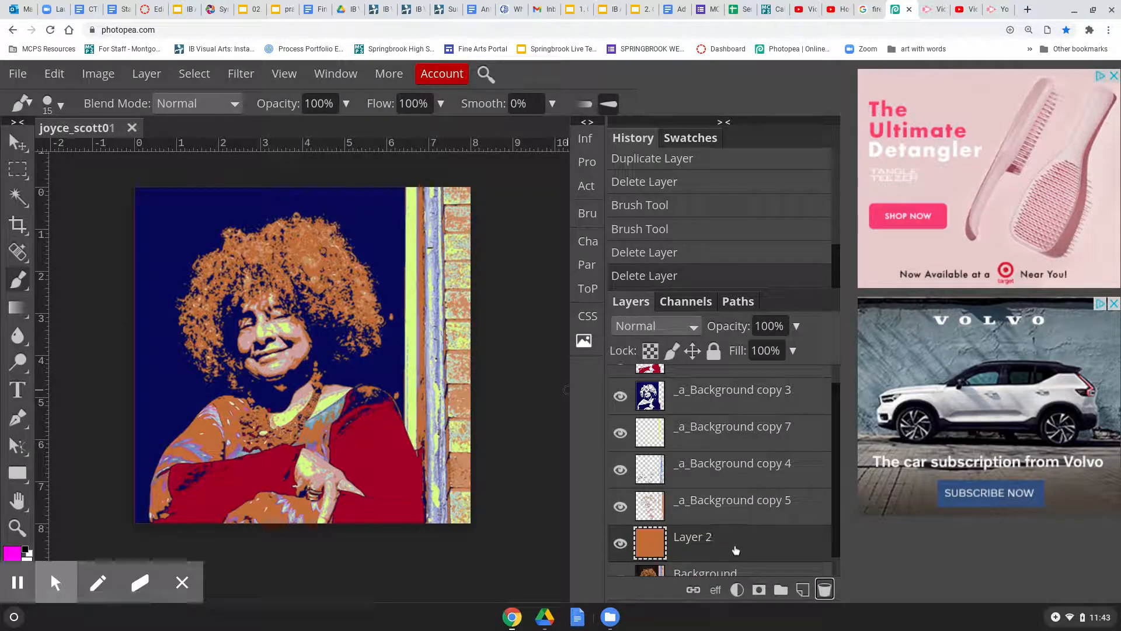
pyautogui.scroll(-1, 730, 496)
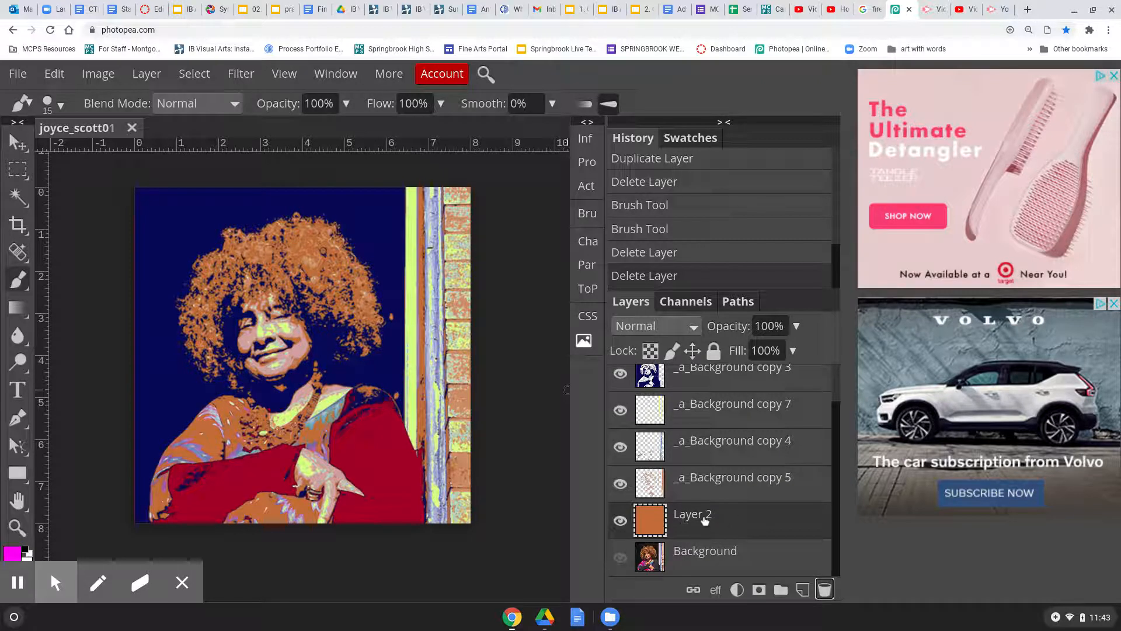
# Duplicate the orange Layer 2 to create Layer 2 copy
pyautogui.rightClick(705, 520)
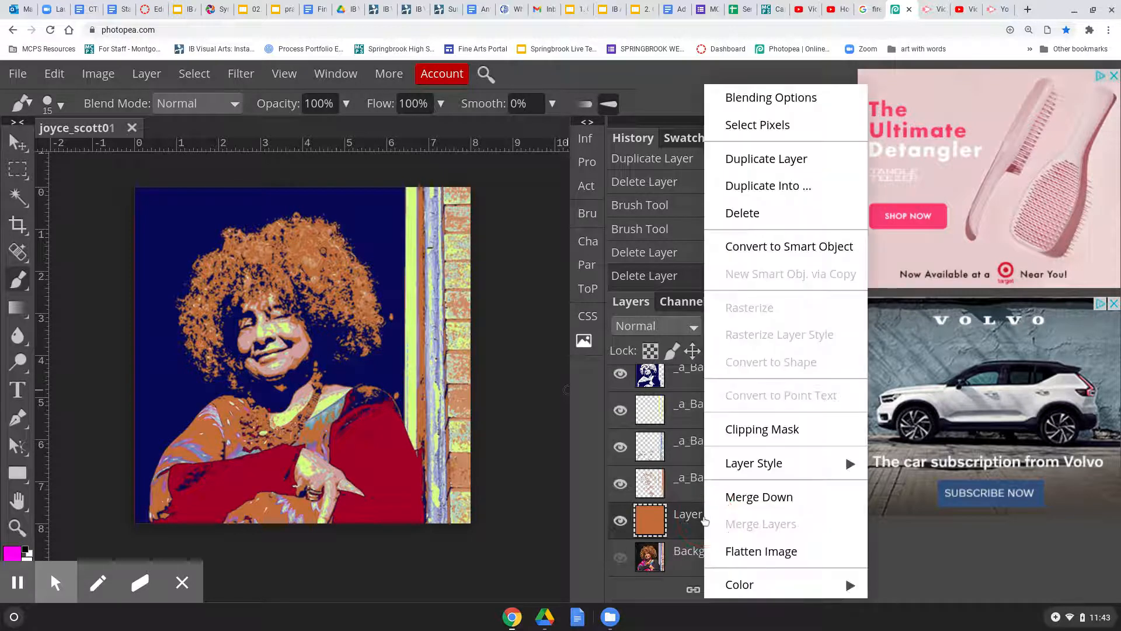
pyautogui.click(789, 169)
pyautogui.scroll(-2, 775, 473)
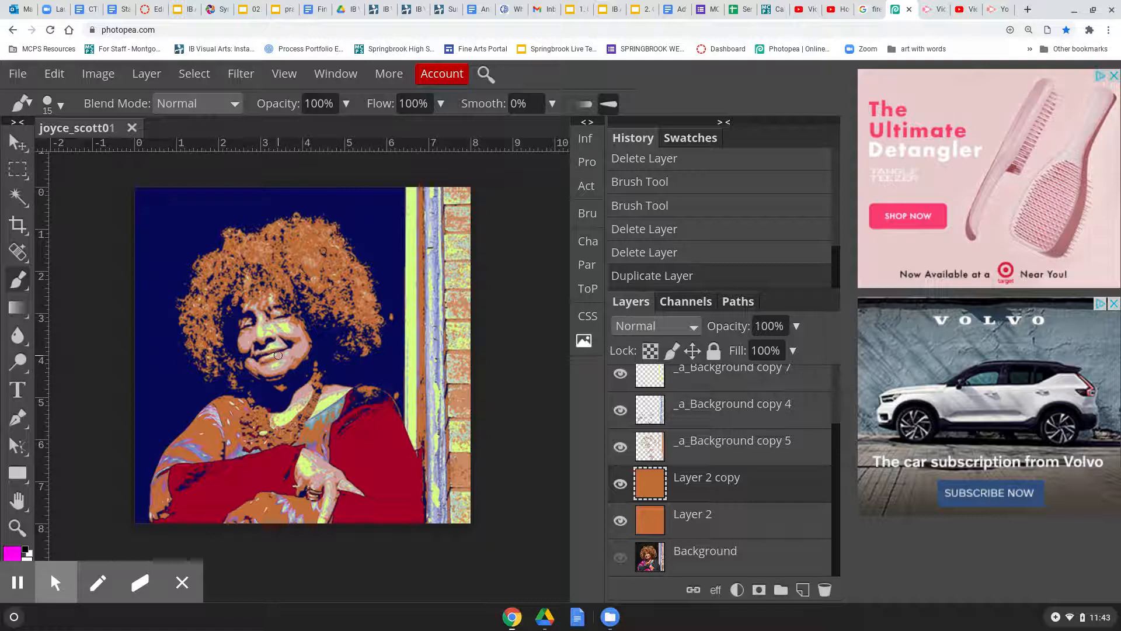
# Paint a thick magenta spiral on Layer 2 copy, spreading from the face into the hair and edges
pyautogui.moveTo(279, 358)
pyautogui.mouseDown()
pyautogui.moveTo(286, 351)
pyautogui.moveTo(257, 336)
pyautogui.moveTo(296, 358)
pyautogui.moveTo(280, 379)
pyautogui.moveTo(245, 357)
pyautogui.moveTo(309, 336)
pyautogui.moveTo(337, 343)
pyautogui.moveTo(251, 403)
pyautogui.moveTo(190, 374)
pyautogui.moveTo(210, 304)
pyautogui.moveTo(292, 288)
pyautogui.moveTo(327, 339)
pyautogui.moveTo(336, 395)
pyautogui.moveTo(251, 433)
pyautogui.moveTo(179, 387)
pyautogui.moveTo(175, 280)
pyautogui.moveTo(303, 245)
pyautogui.moveTo(380, 298)
pyautogui.moveTo(386, 324)
pyautogui.mouseUp()
pyautogui.moveTo(299, 479)
pyautogui.mouseDown()
pyautogui.moveTo(146, 431)
pyautogui.moveTo(135, 400)
pyautogui.moveTo(168, 314)
pyautogui.mouseUp()
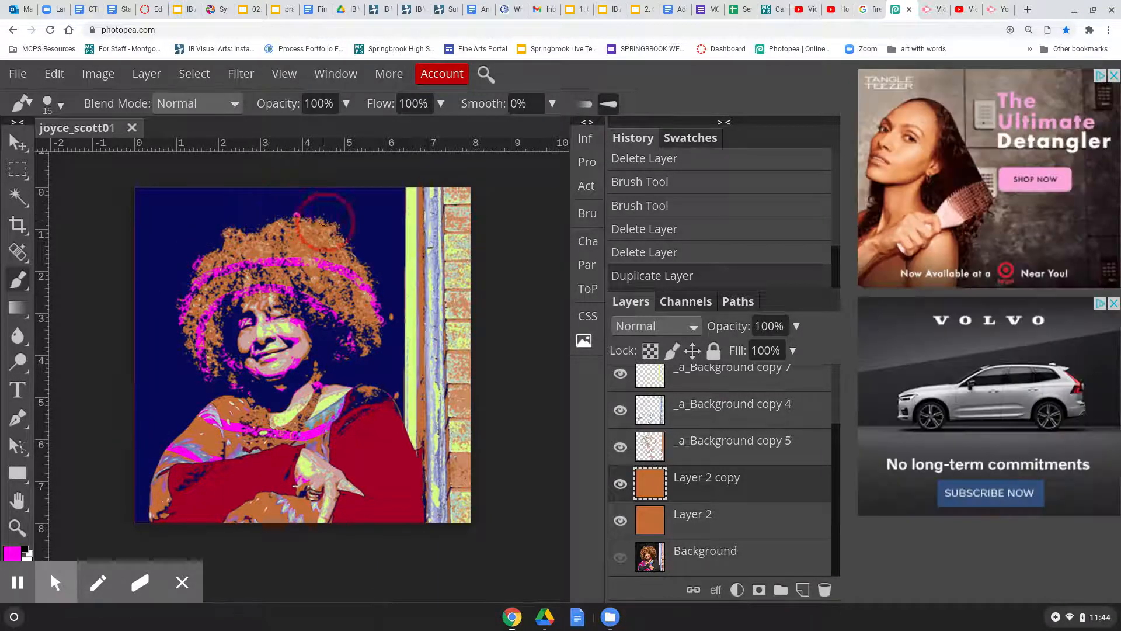
pyautogui.moveTo(146, 497)
pyautogui.mouseDown()
pyautogui.moveTo(137, 458)
pyautogui.moveTo(139, 276)
pyautogui.moveTo(156, 238)
pyautogui.moveTo(226, 197)
pyautogui.moveTo(396, 211)
pyautogui.moveTo(455, 238)
pyautogui.moveTo(479, 277)
pyautogui.moveTo(487, 407)
pyautogui.moveTo(460, 461)
pyautogui.moveTo(406, 501)
pyautogui.moveTo(306, 530)
pyautogui.mouseUp()
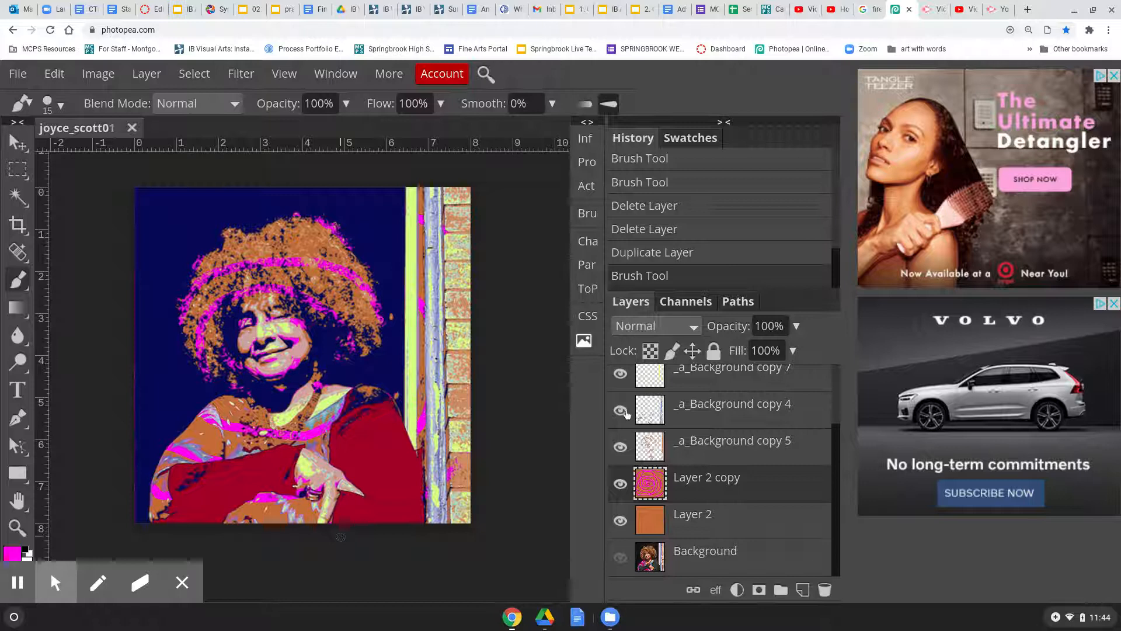
# Hide and reshow the blue portrait layer to check the spiral
pyautogui.scroll(2, 688, 470)
pyautogui.scroll(1, 691, 463)
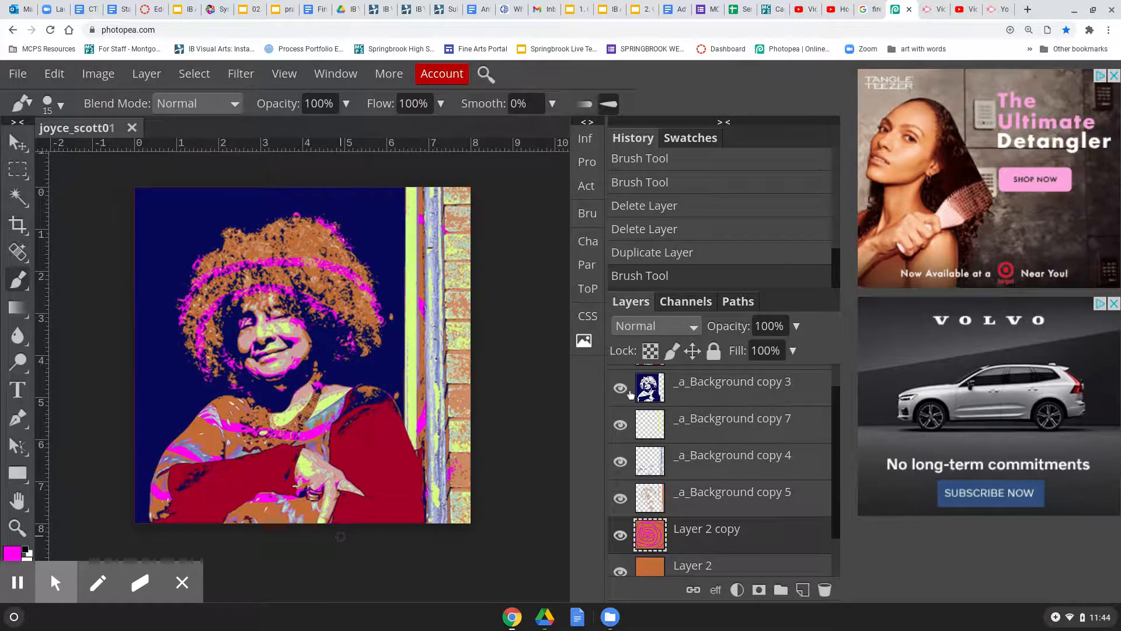
pyautogui.click(621, 389)
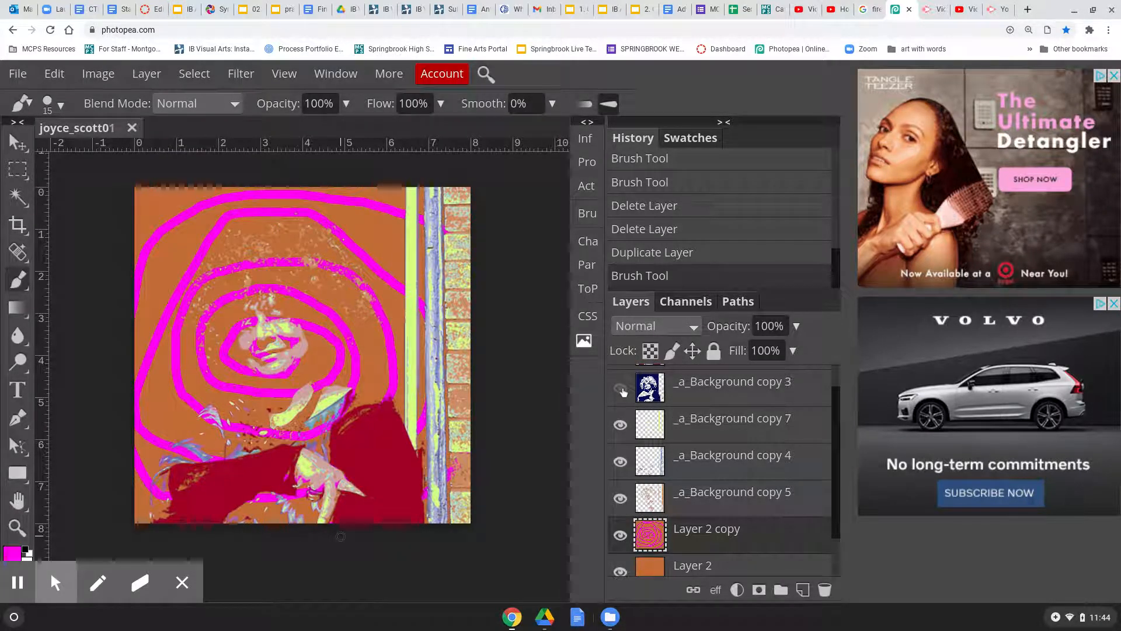
pyautogui.click(621, 388)
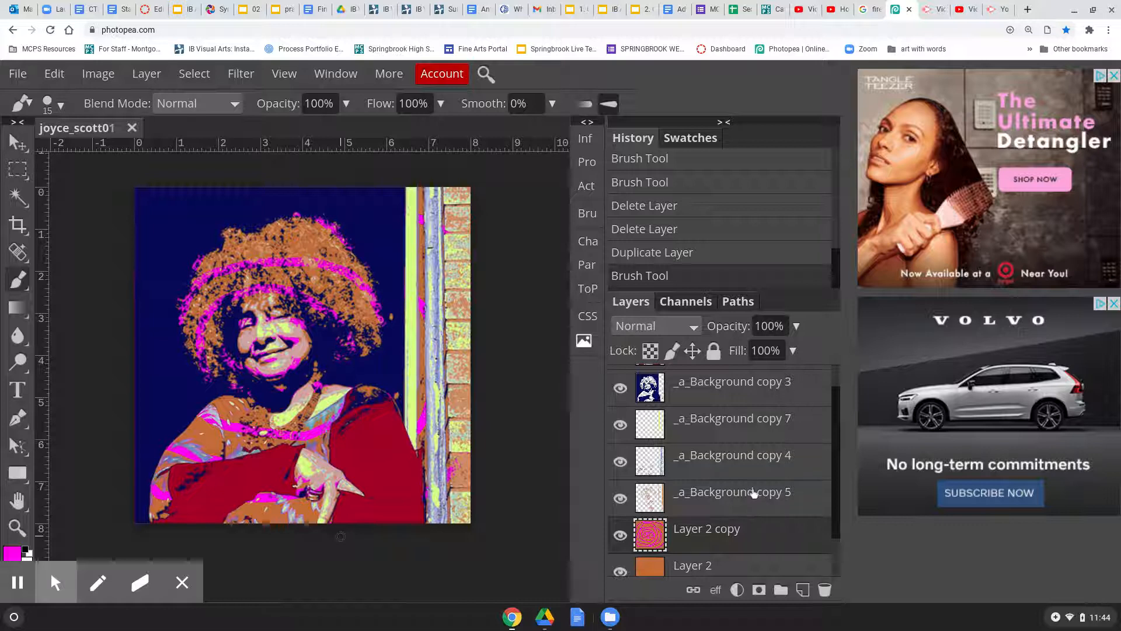
pyautogui.scroll(-2, 754, 494)
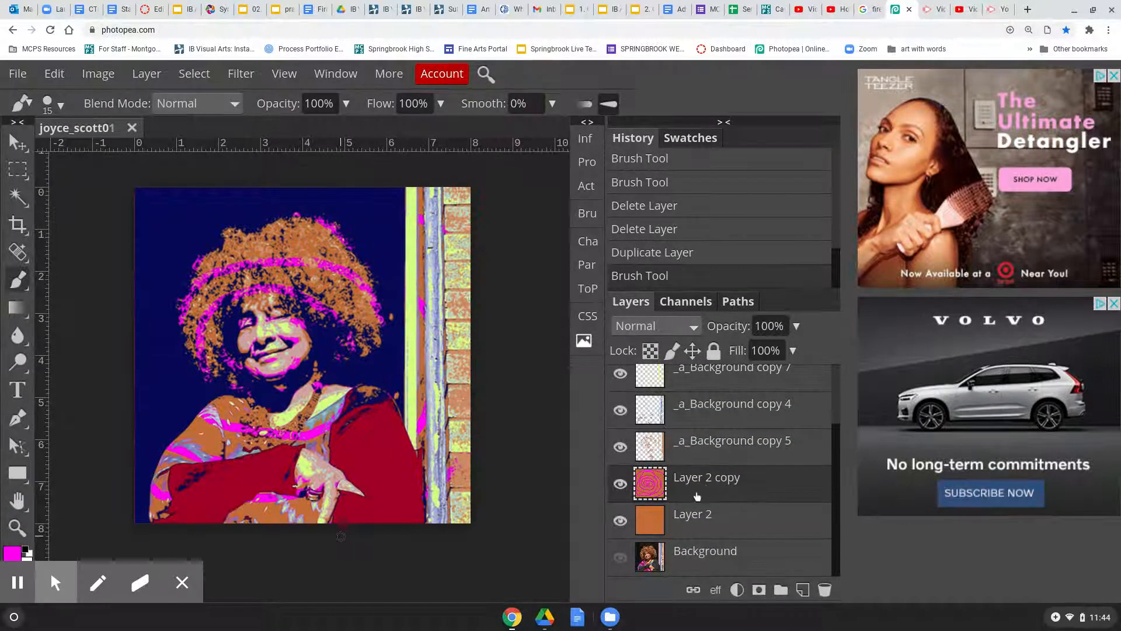
# Duplicate Layer 2 copy as Layer 2 copy 2 and rotate it 90°
pyautogui.rightClick(717, 480)
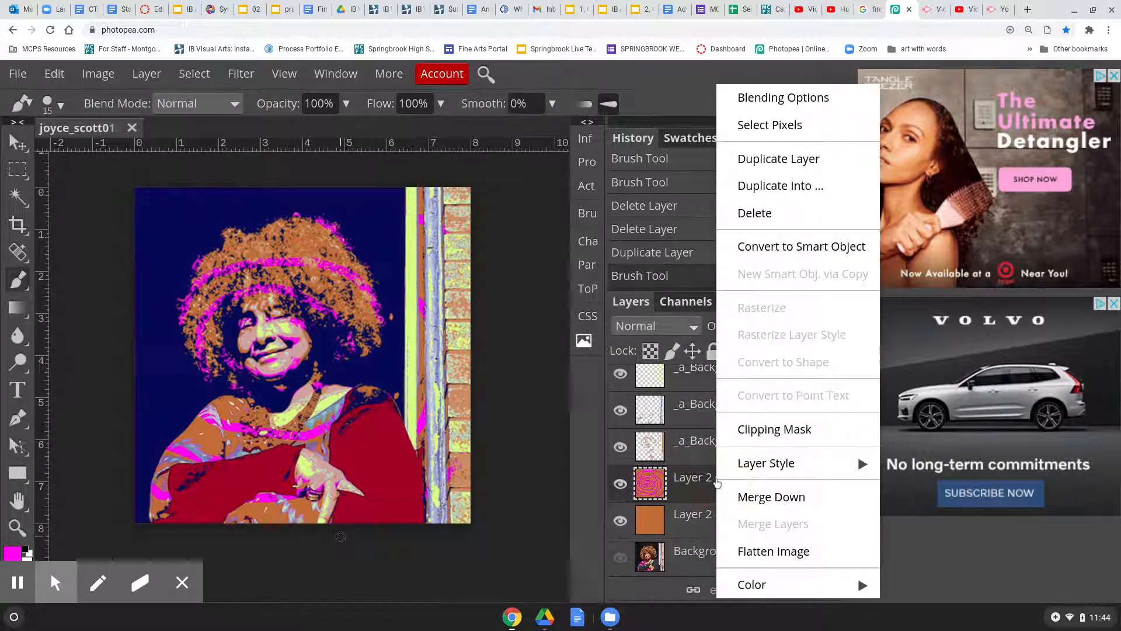
pyautogui.click(789, 165)
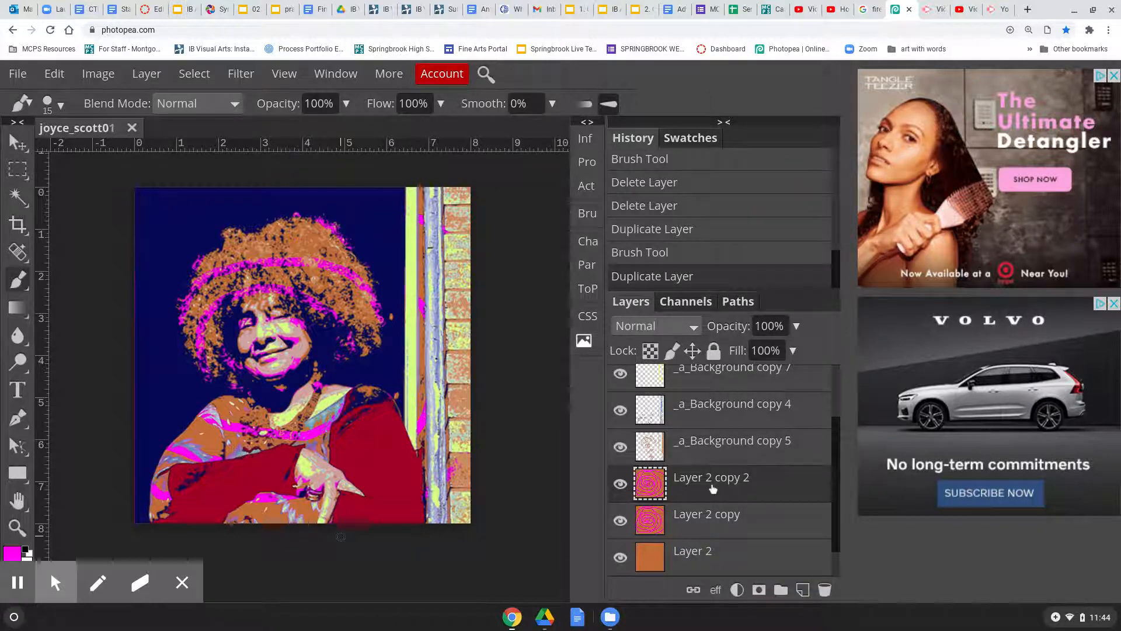
pyautogui.click(53, 74)
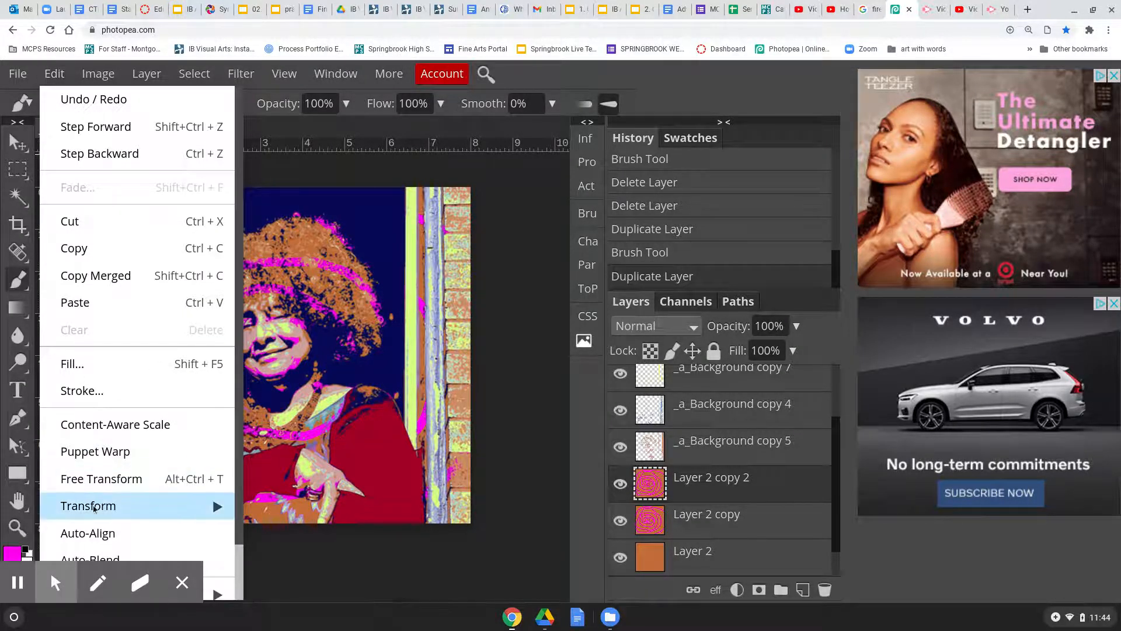
pyautogui.moveTo(94, 508)
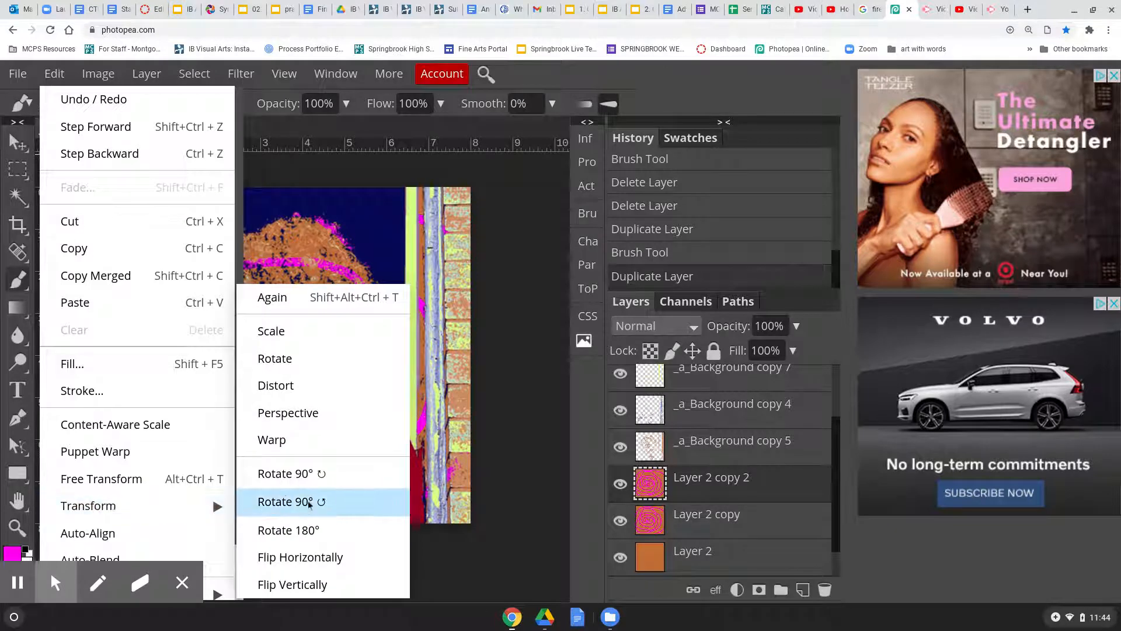
pyautogui.click(308, 473)
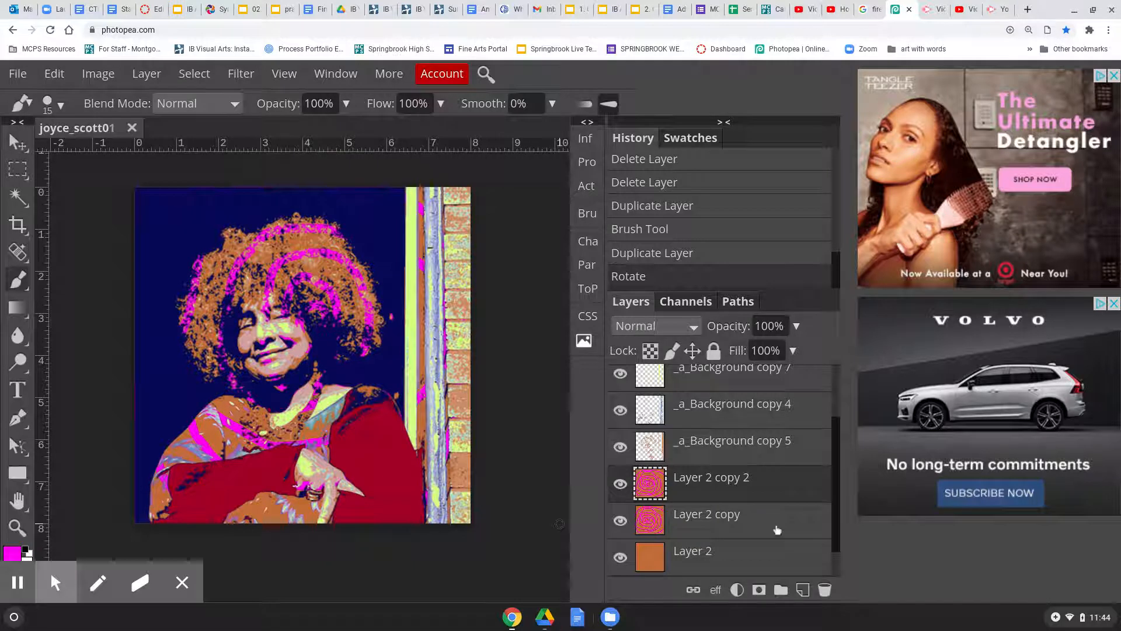
# Toggle Layer 2 copy 2's visibility to compare the rotated spiral
pyautogui.click(620, 485)
pyautogui.click(619, 485)
pyautogui.click(619, 485)
pyautogui.click(619, 485)
# Duplicate Layer 2 copy 2 as Layer 2 copy 3 and rotate it 90°
pyautogui.rightClick(714, 482)
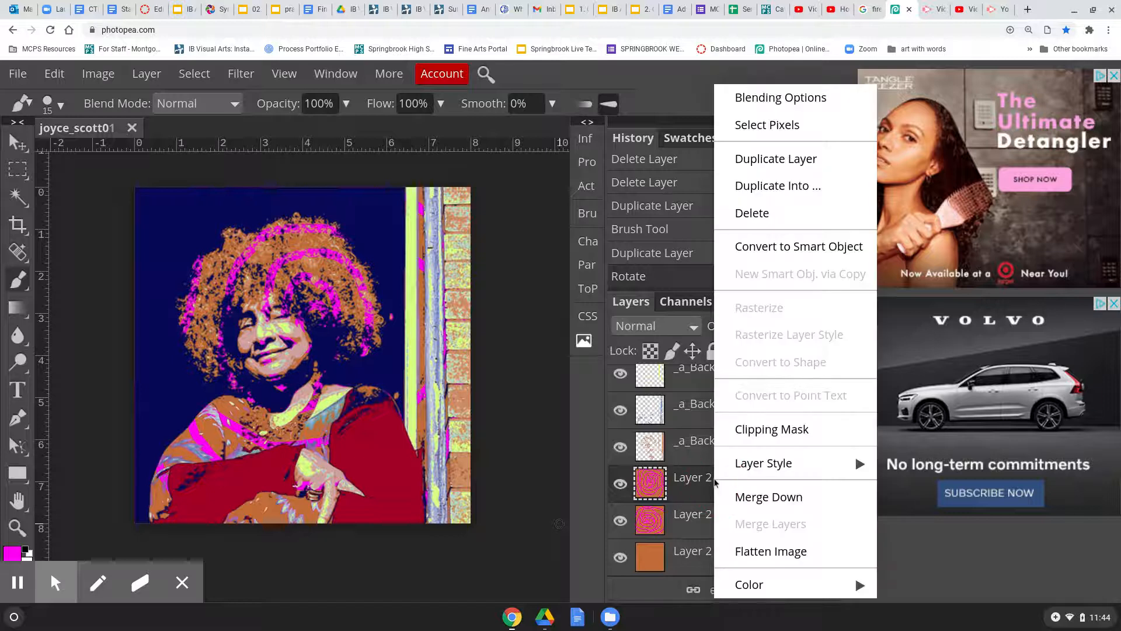
pyautogui.click(802, 159)
pyautogui.click(50, 77)
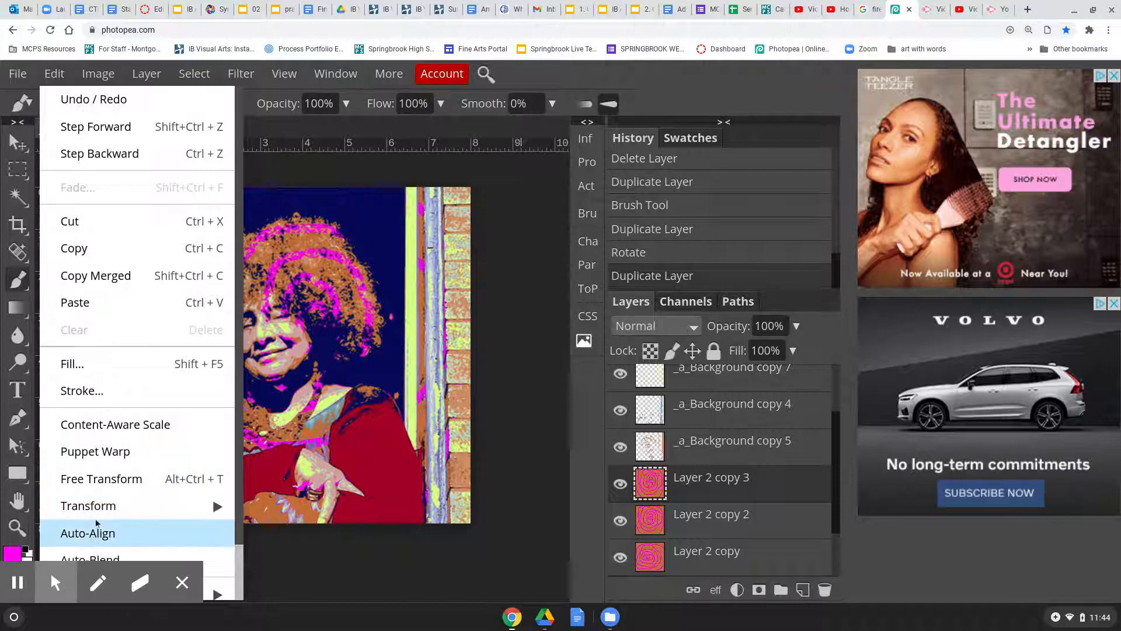
pyautogui.moveTo(97, 508)
pyautogui.click(285, 475)
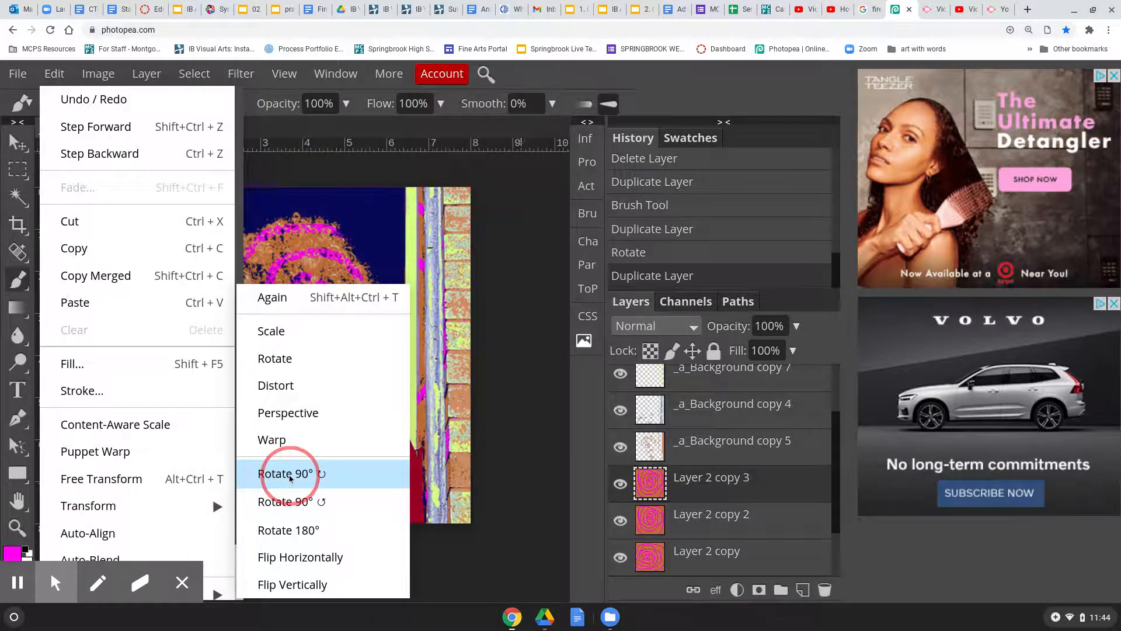
# Duplicate Layer 2 copy 3 as Layer 2 copy 4 and rotate it a further 90°
pyautogui.rightClick(716, 481)
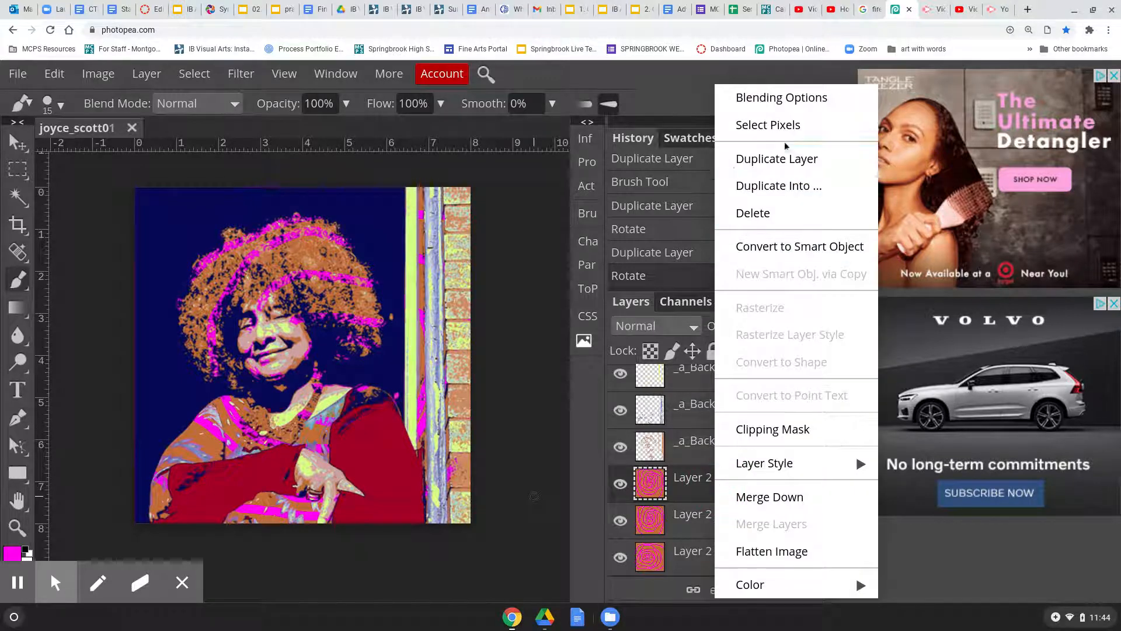
pyautogui.click(788, 164)
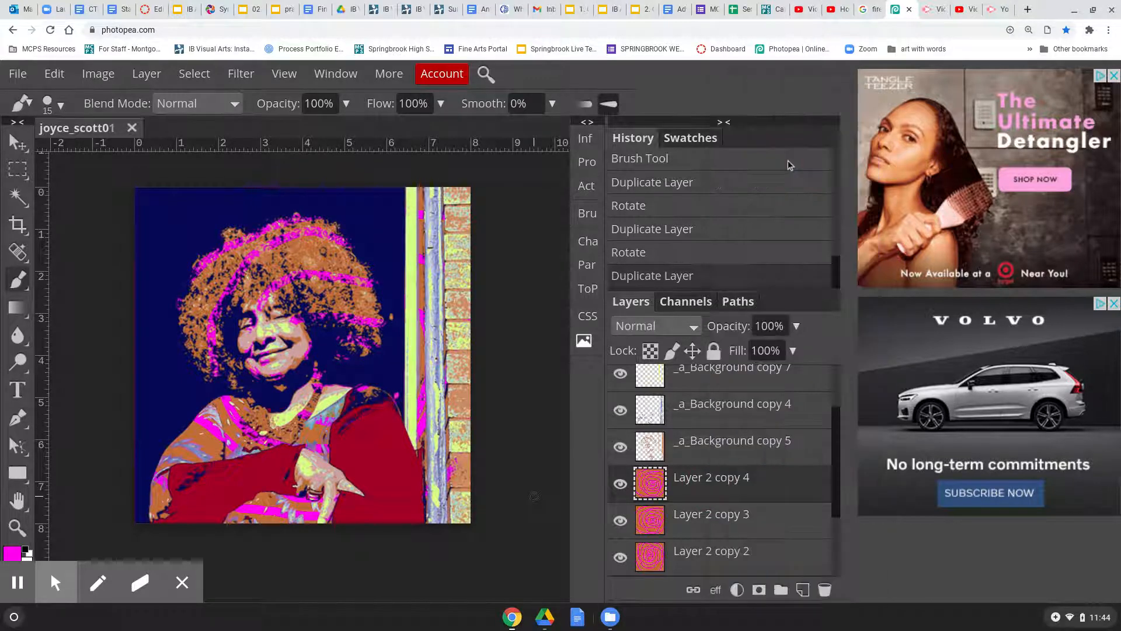
pyautogui.click(54, 75)
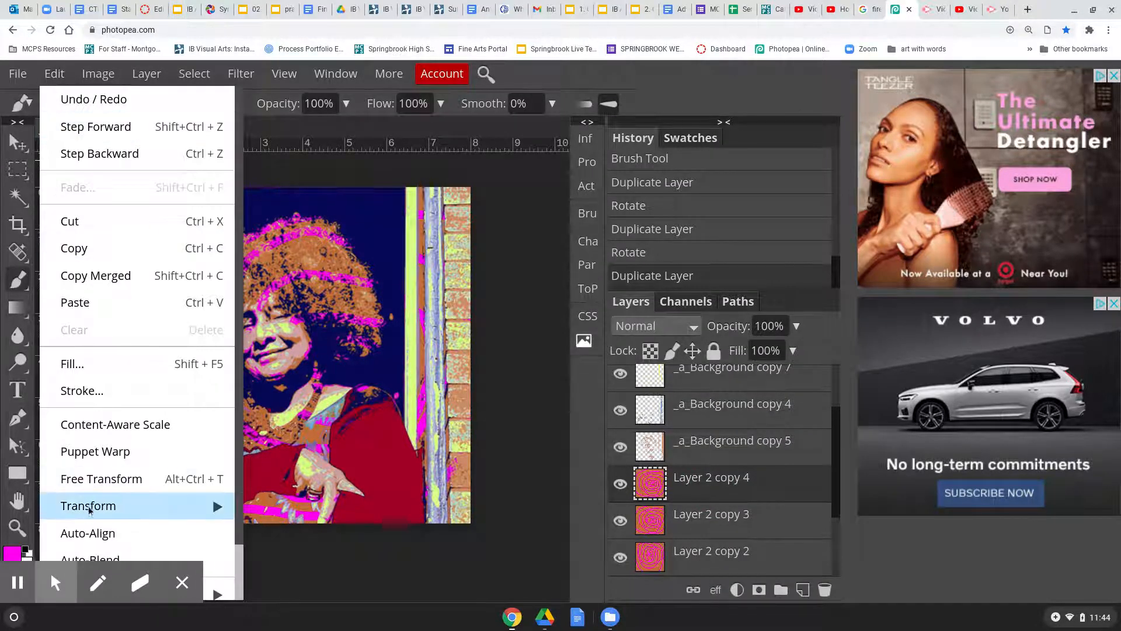
pyautogui.moveTo(97, 508)
pyautogui.click(289, 474)
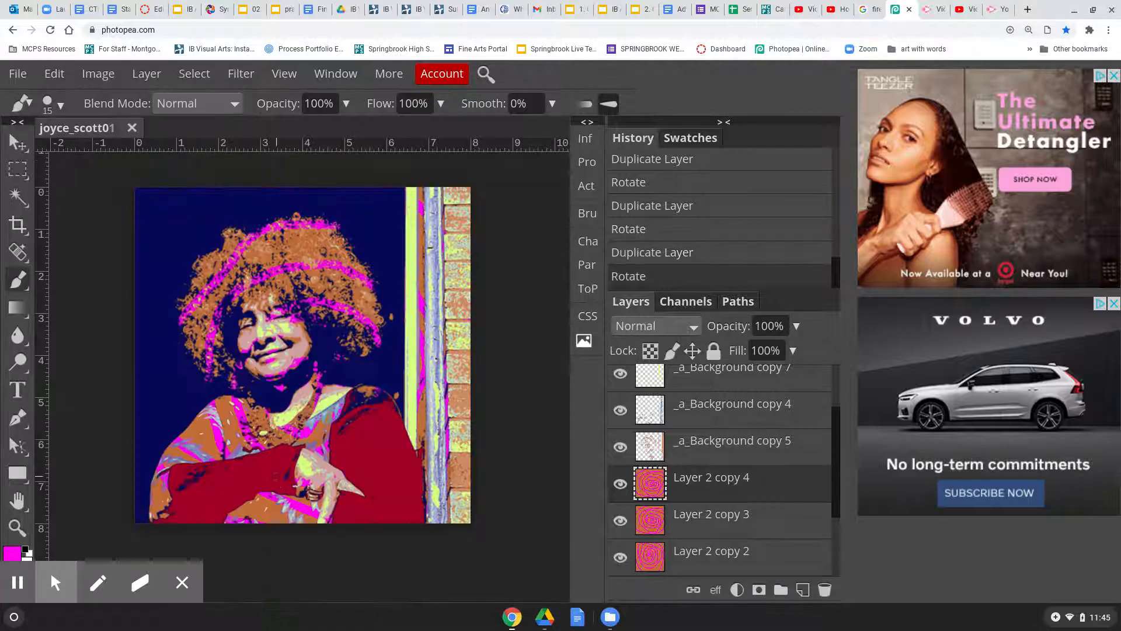
# Hide Layer 2 copy 2, 3 and 4, keeping only Layer 2 copy visible
pyautogui.scroll(-3, 713, 501)
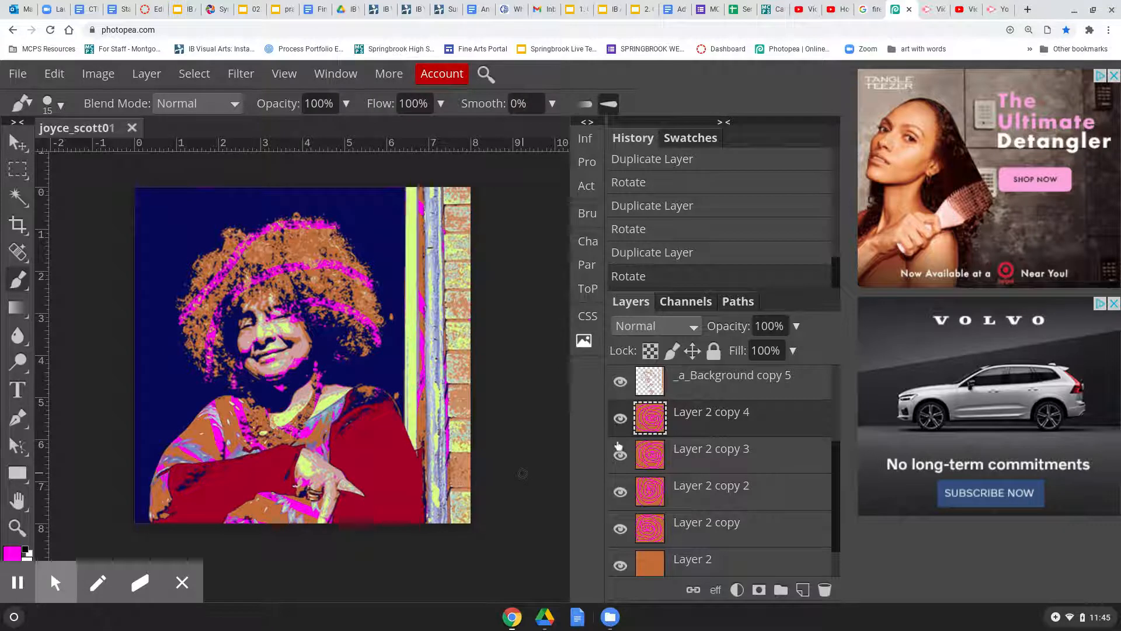
pyautogui.click(620, 419)
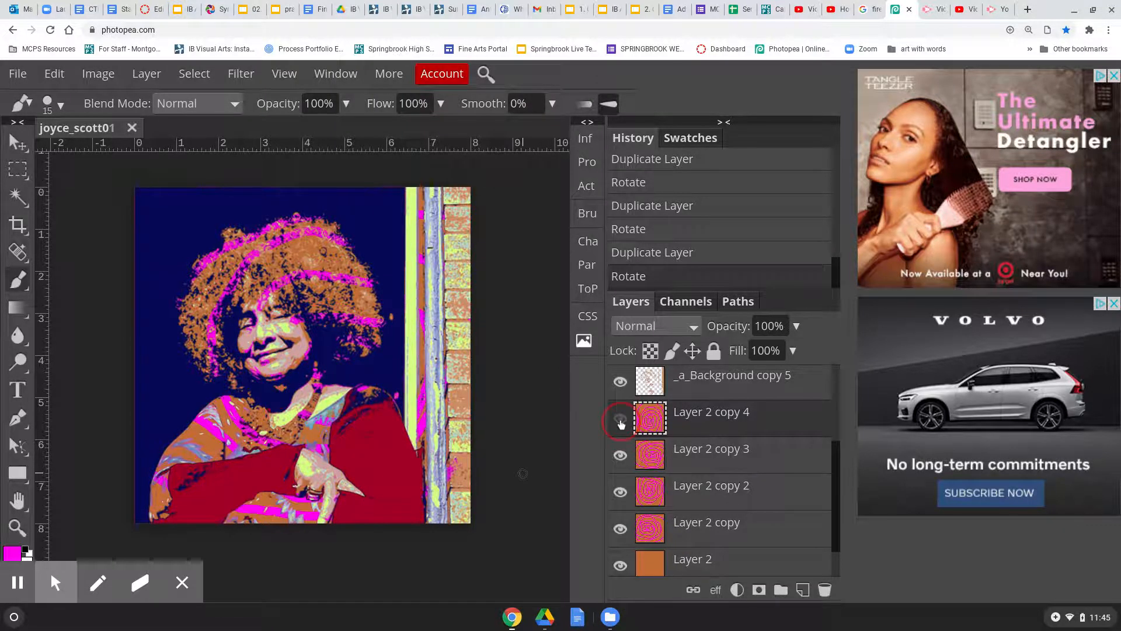
pyautogui.click(620, 456)
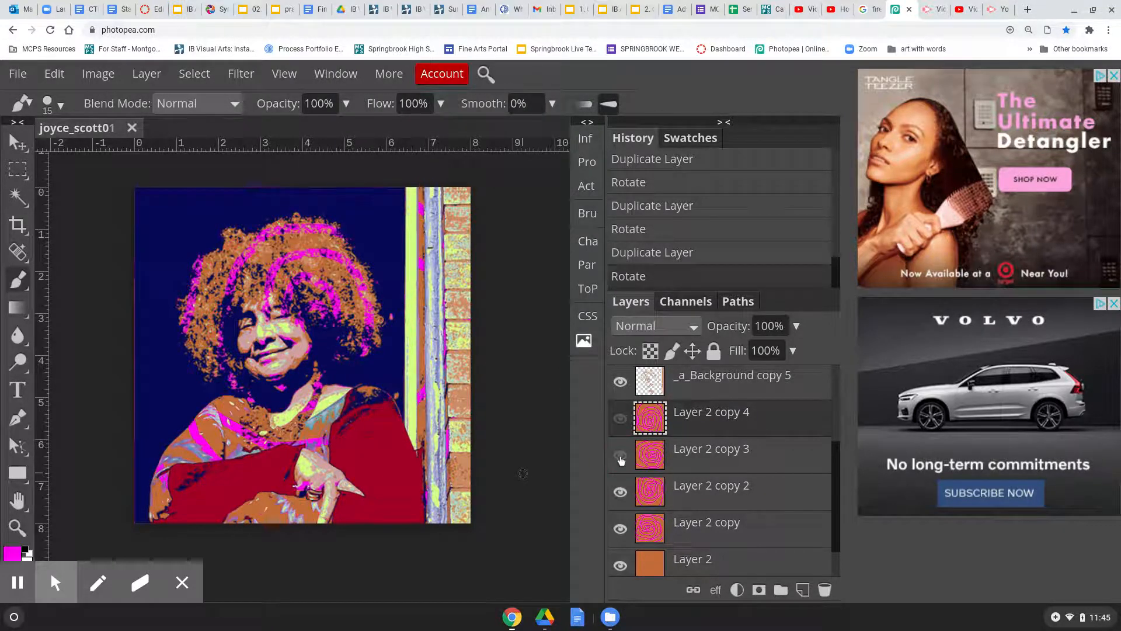
pyautogui.click(621, 494)
pyautogui.click(620, 530)
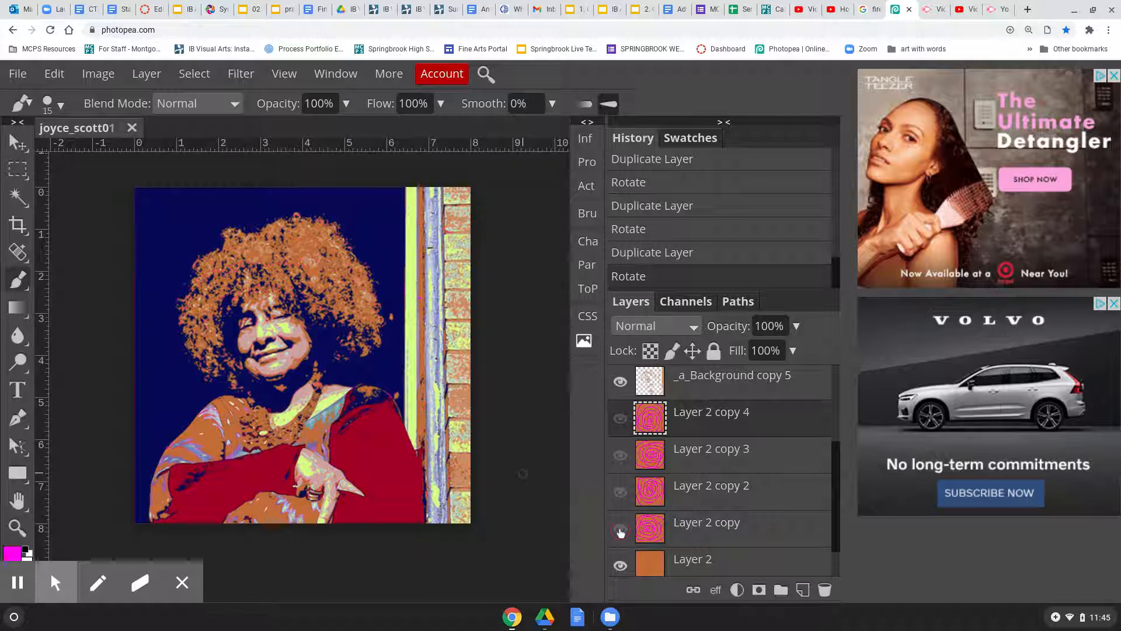
pyautogui.click(620, 530)
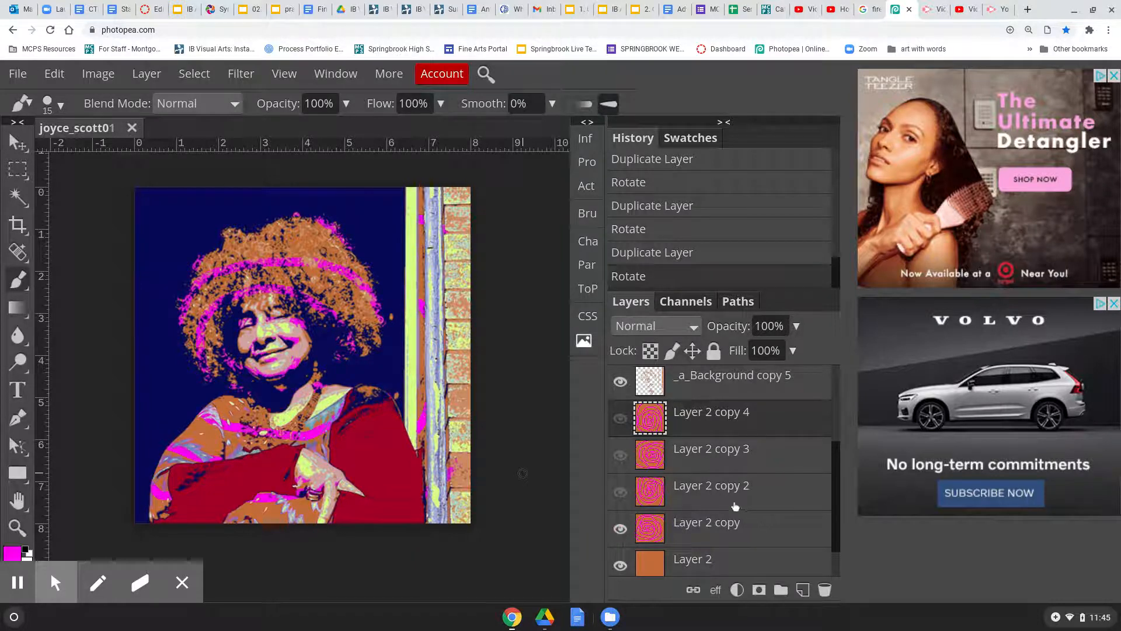
# Select Layer 2 copy as the active layer
pyautogui.scroll(1, 769, 463)
pyautogui.scroll(3, 769, 464)
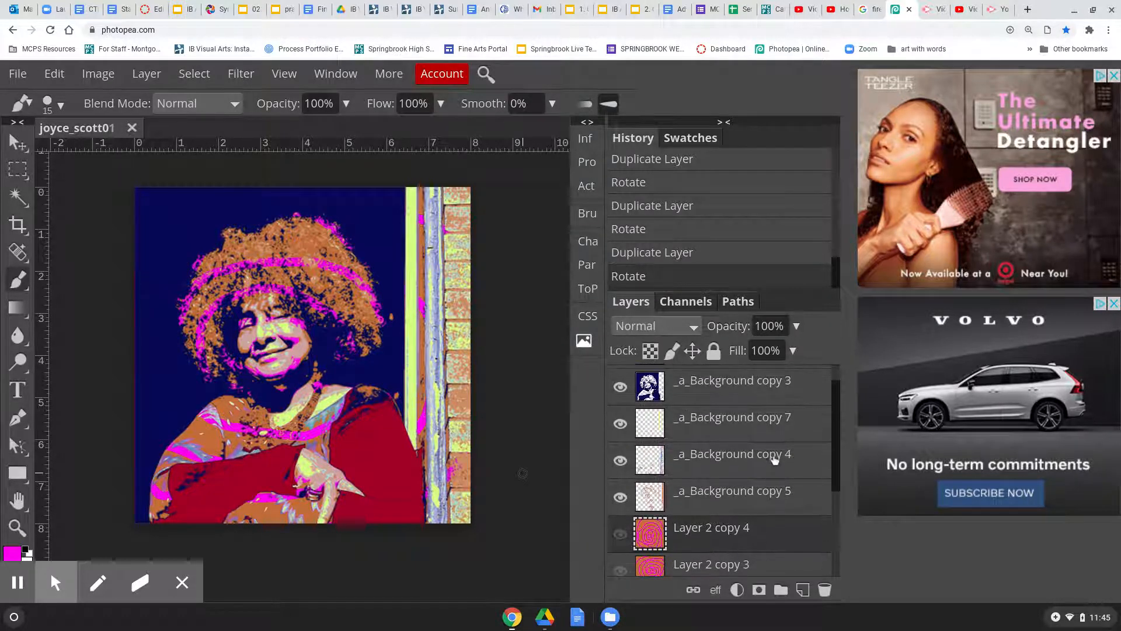
pyautogui.scroll(1, 775, 461)
pyautogui.scroll(-4, 777, 458)
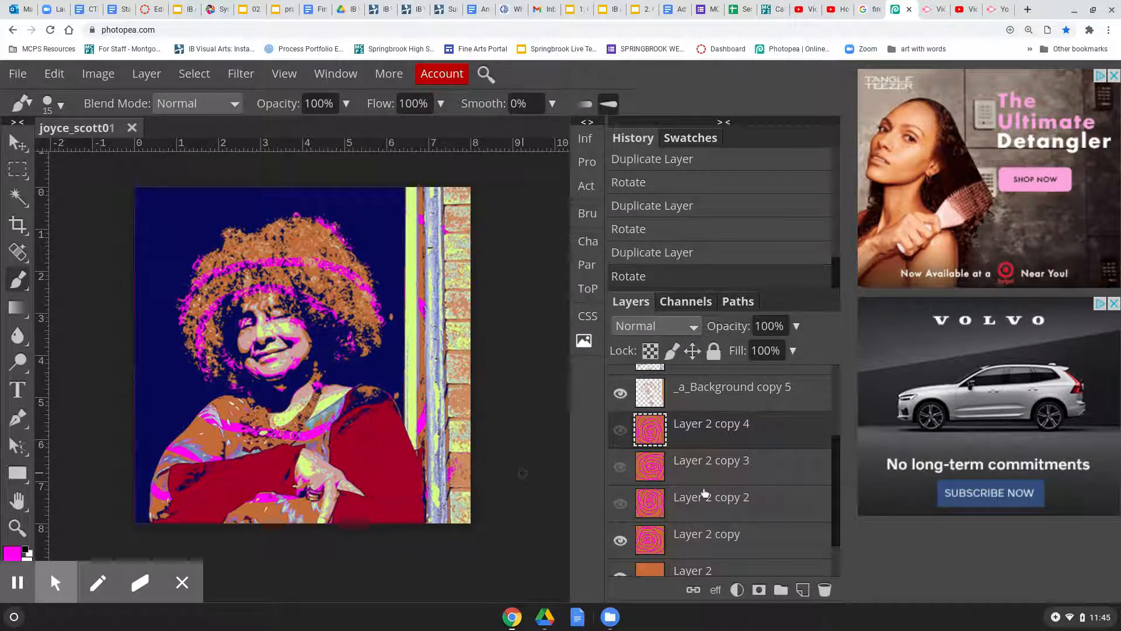
pyautogui.click(744, 538)
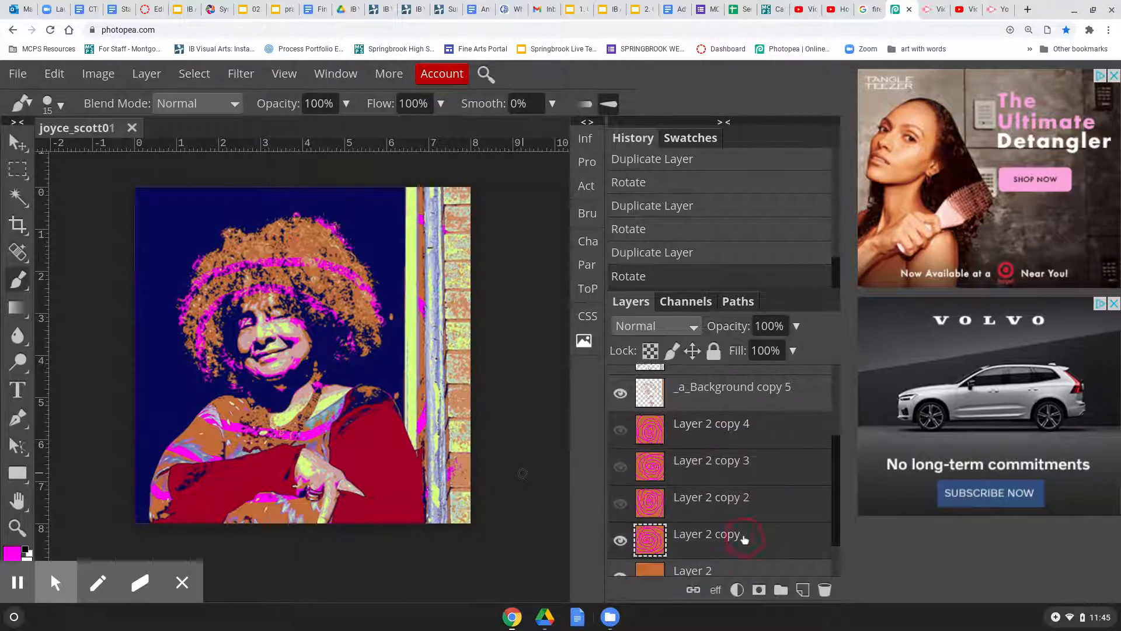
pyautogui.scroll(-1, 720, 502)
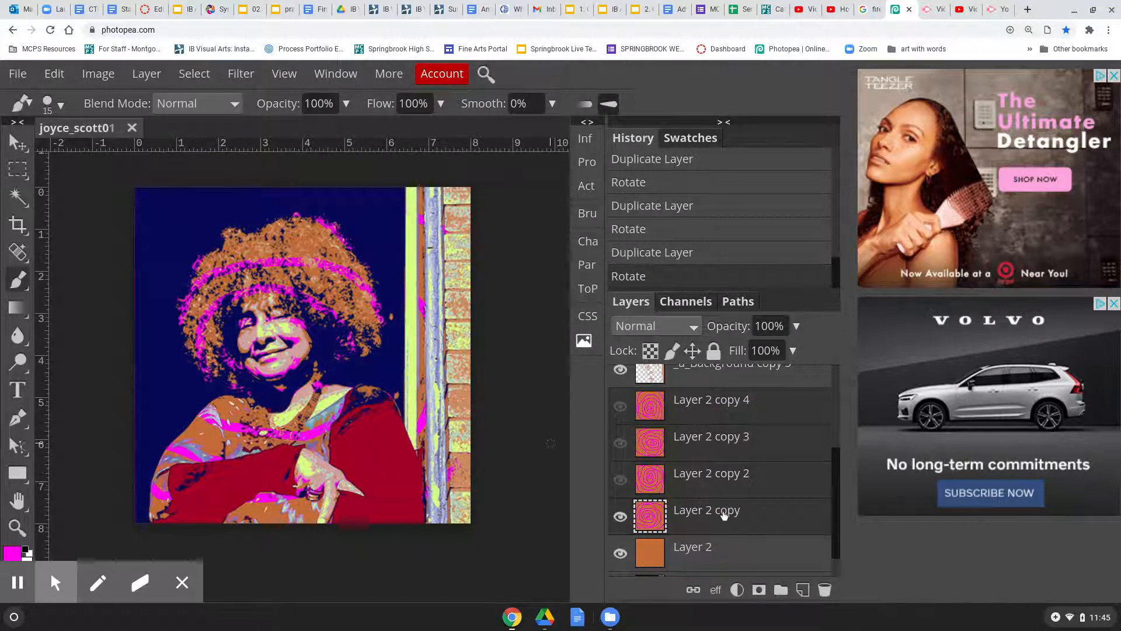
pyautogui.scroll(1, 720, 500)
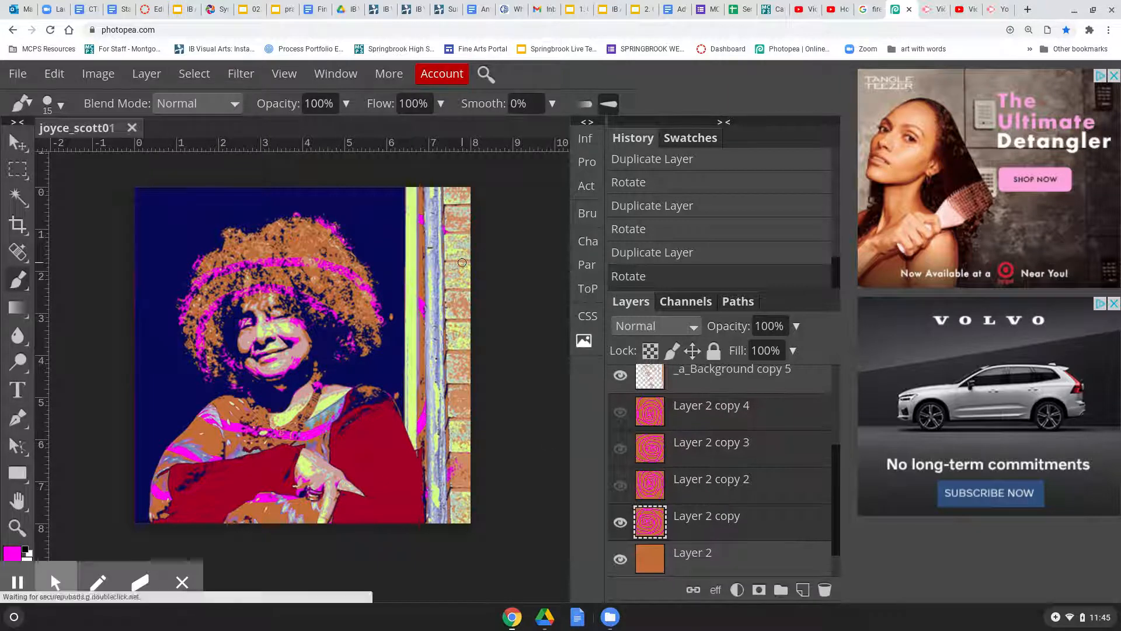
# Convert the layers into animation frames with Layer > Animation > Make Frames
pyautogui.click(148, 74)
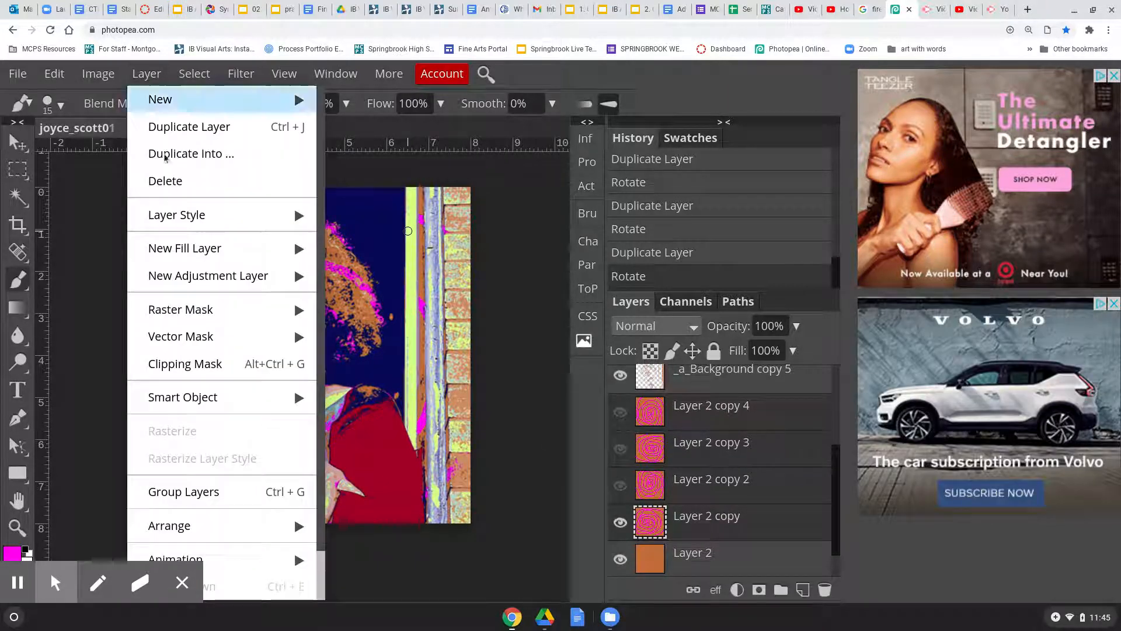
pyautogui.moveTo(239, 560)
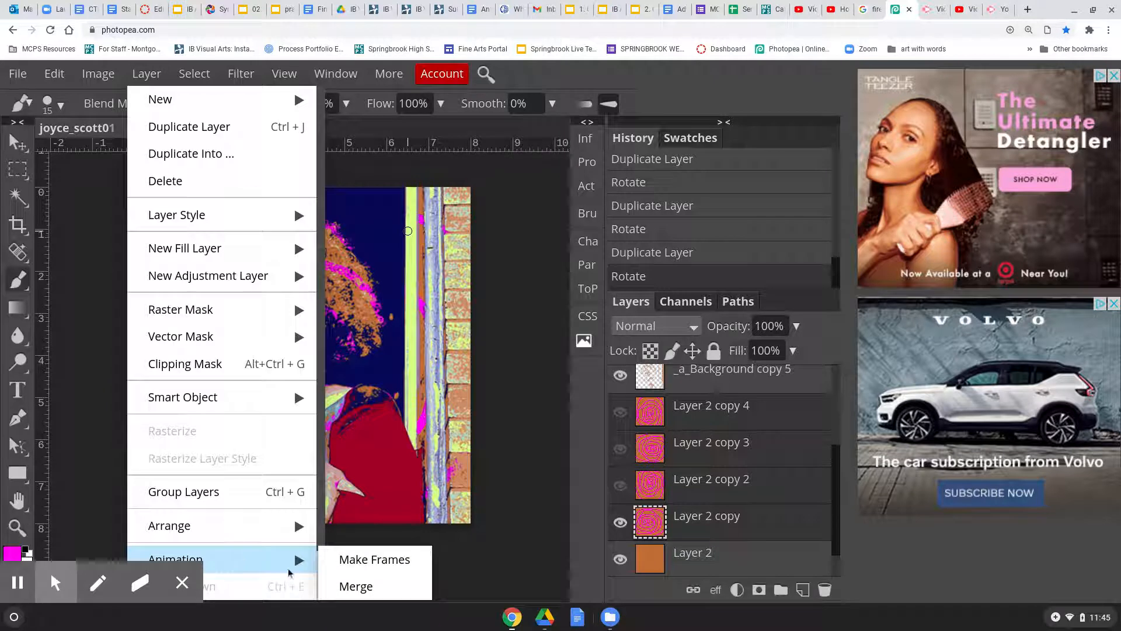
pyautogui.click(346, 560)
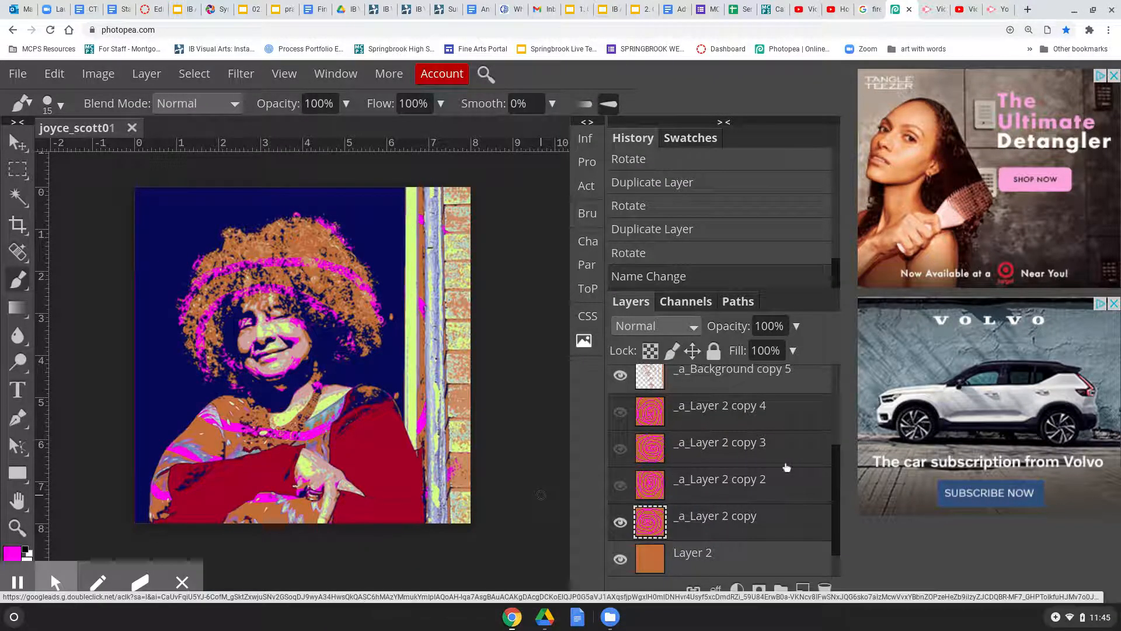
pyautogui.scroll(3, 785, 464)
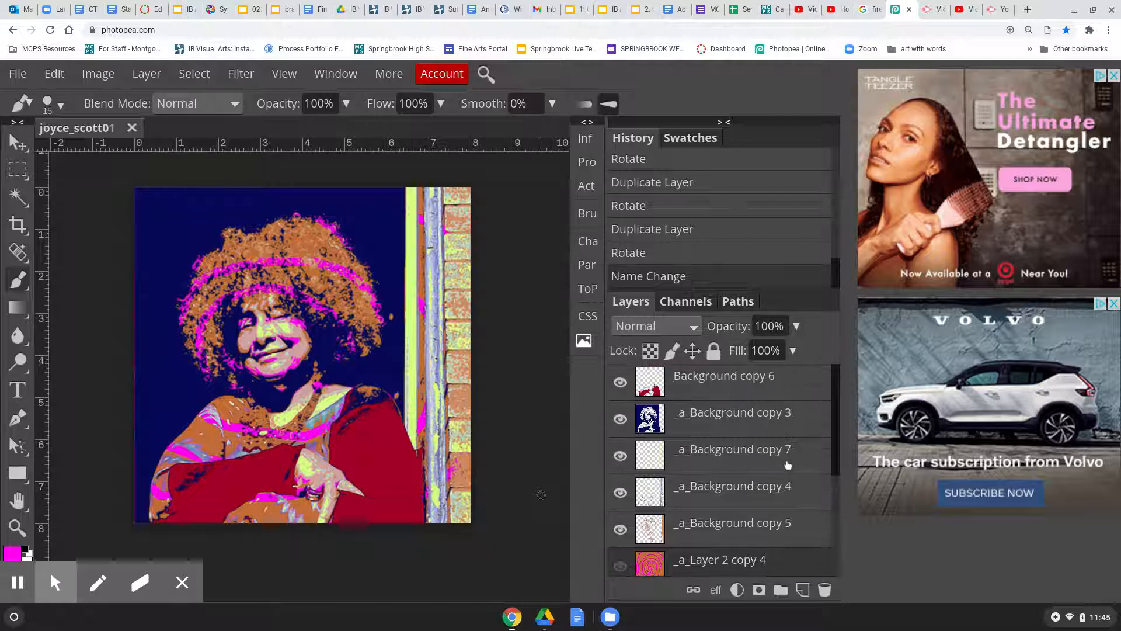
pyautogui.scroll(-1, 787, 461)
# Export the animation as a 576 px boomerang GIF and save it
pyautogui.click(16, 75)
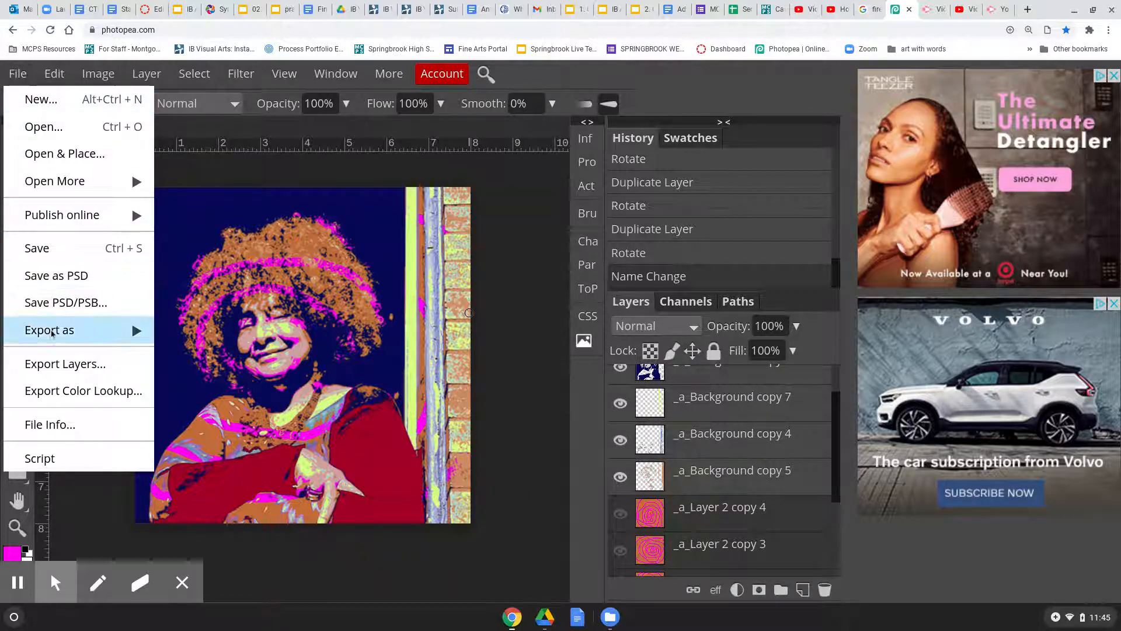
pyautogui.moveTo(70, 330)
pyautogui.click(231, 412)
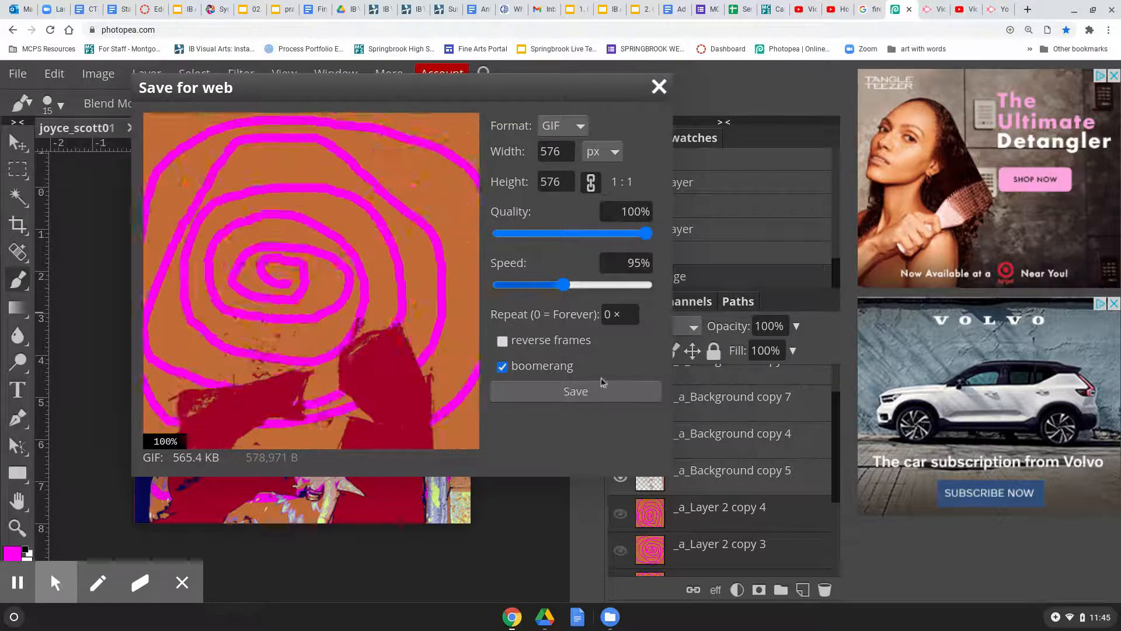
pyautogui.click(606, 402)
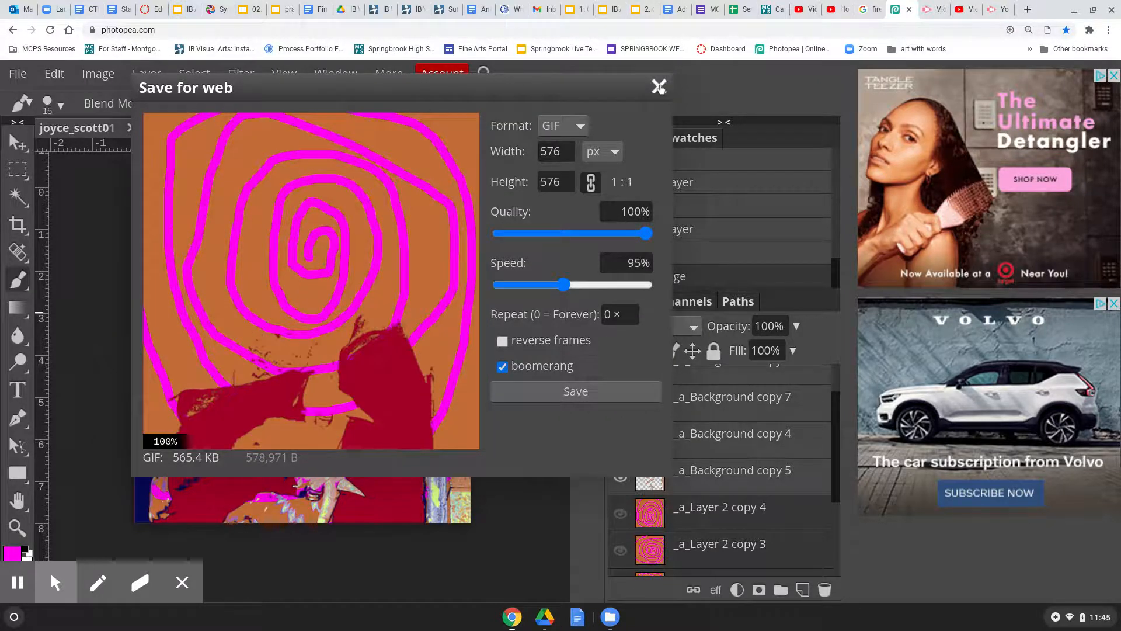
pyautogui.scroll(2, 759, 429)
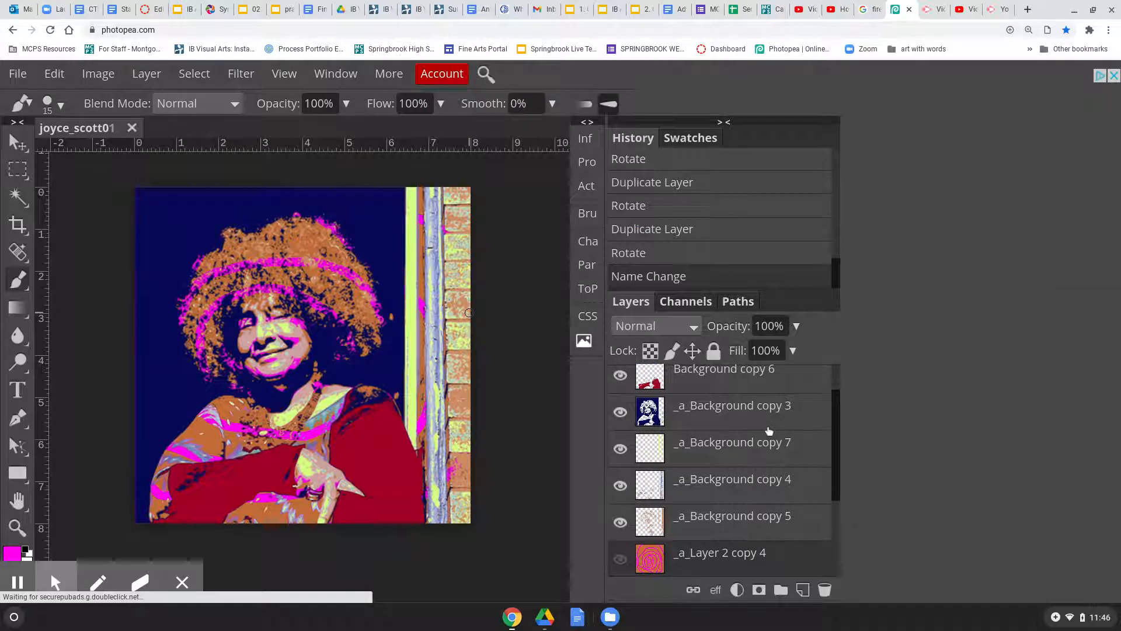
# Remove the _a_ prefix from Background copy 3 and Background copy 7
pyautogui.scroll(-1, 695, 453)
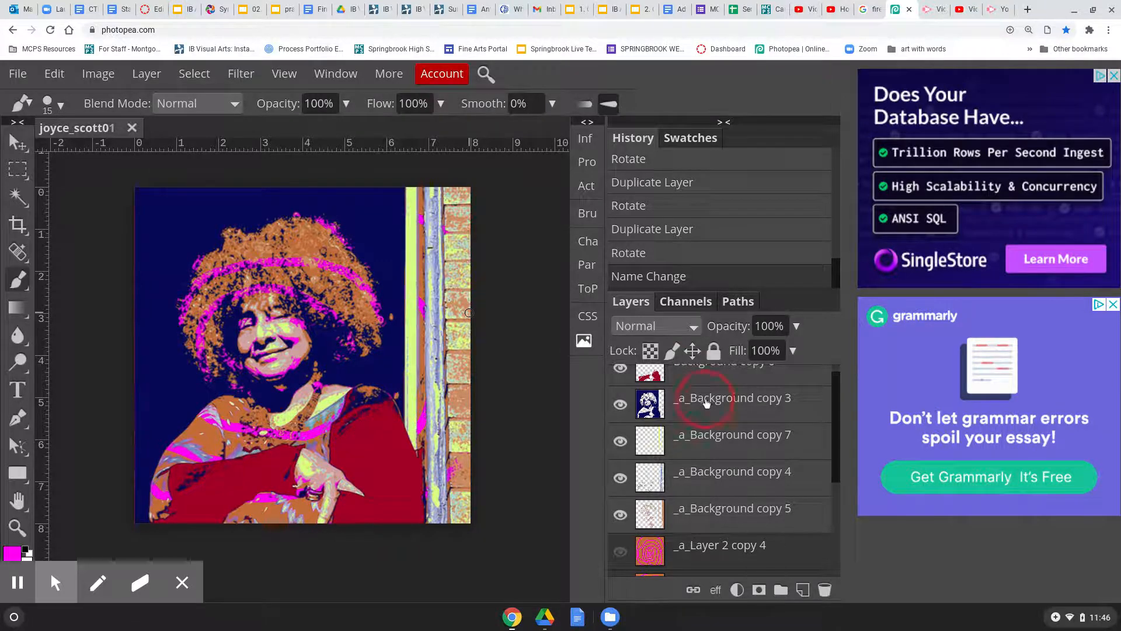
pyautogui.click(687, 406)
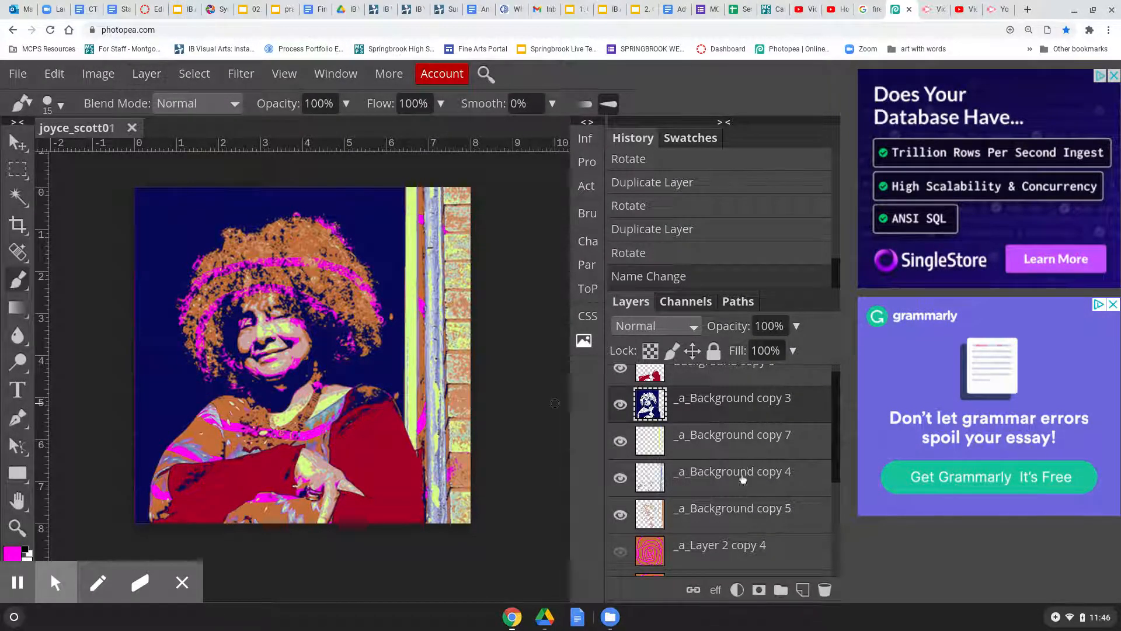
pyautogui.doubleClick(711, 402)
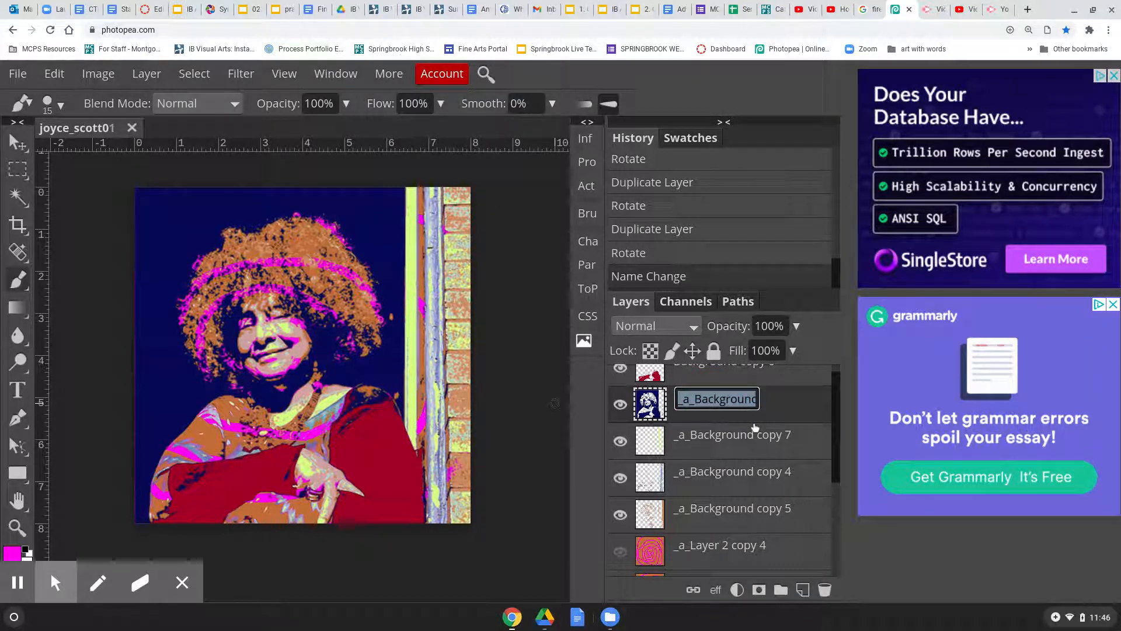
pyautogui.click(695, 399)
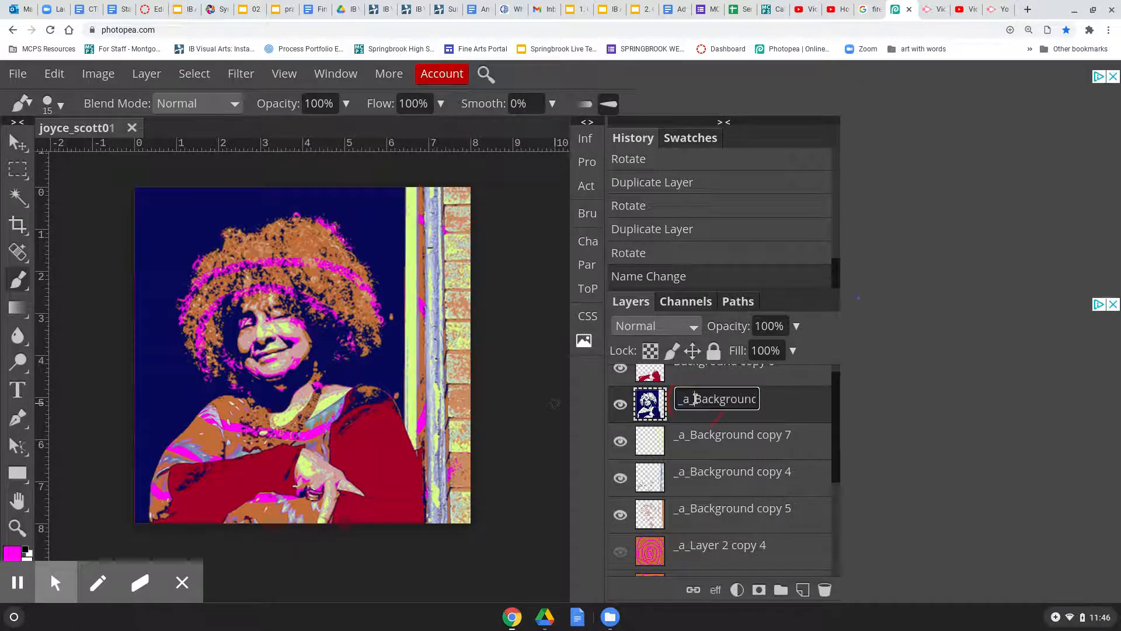
pyautogui.press('BackSpace')
pyautogui.press('BackSpace')
pyautogui.press('BackSpace')
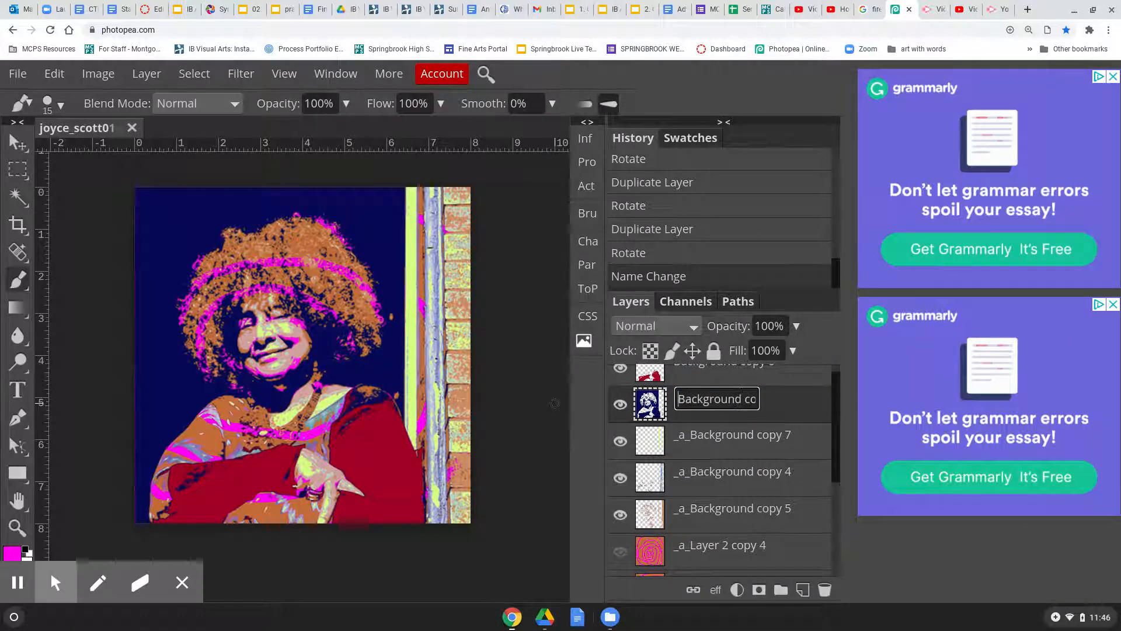
pyautogui.press('Return')
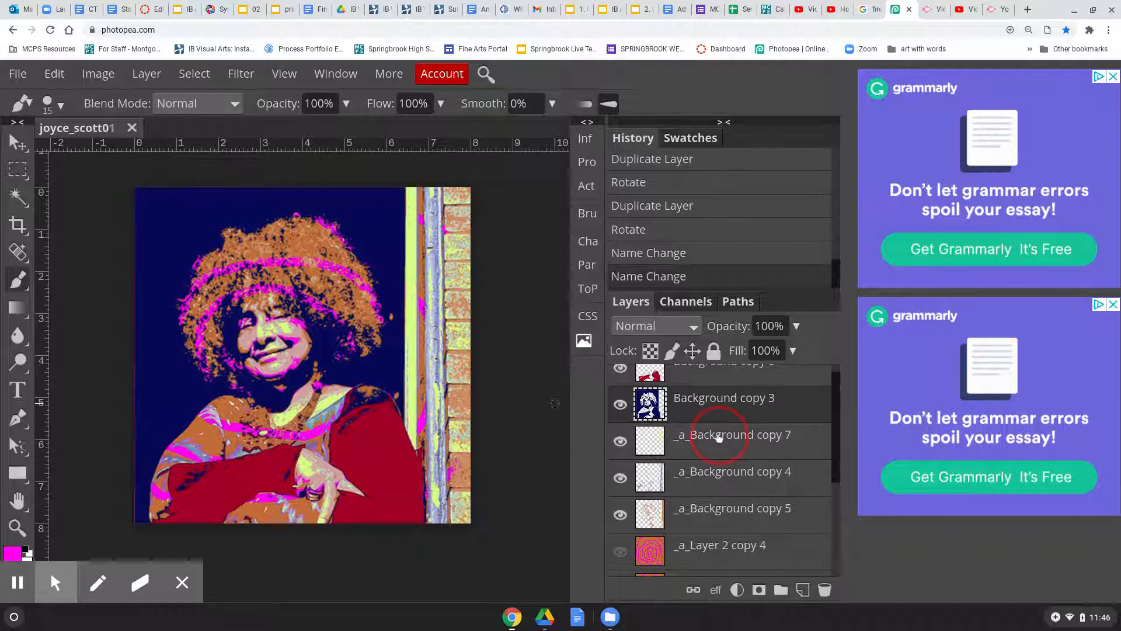
pyautogui.doubleClick(716, 435)
pyautogui.click(695, 433)
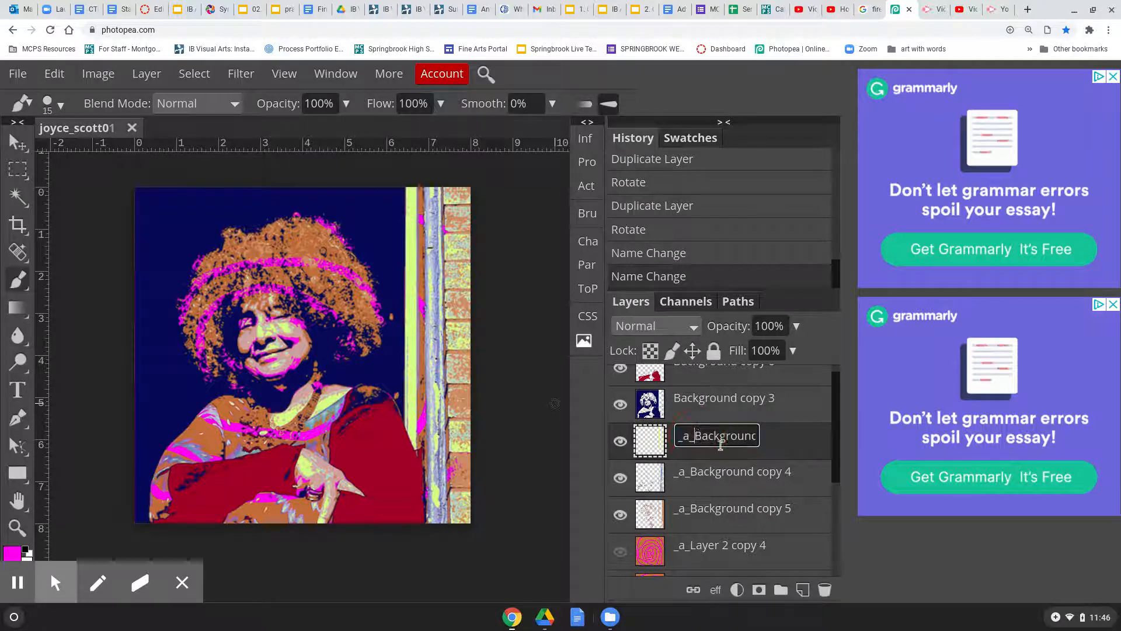
pyautogui.press('BackSpace')
pyautogui.press('BackSpace')
pyautogui.press('BackSpace')
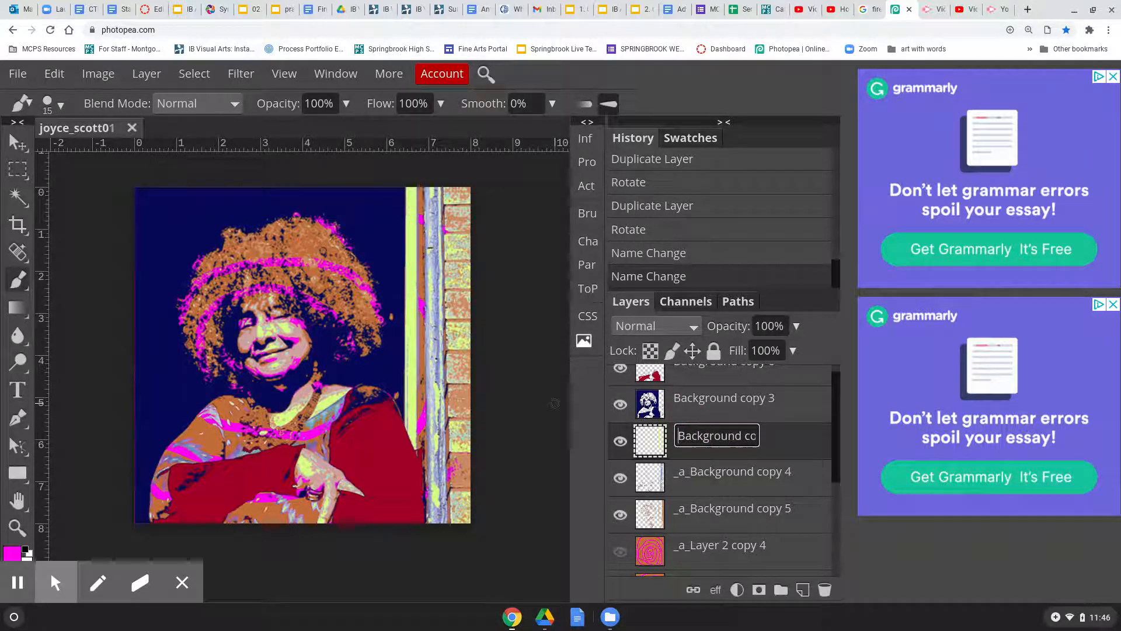
pyautogui.press('Return')
# Strip the _a_ prefix from Background copy 4 and start on Background copy 5
pyautogui.click(709, 477)
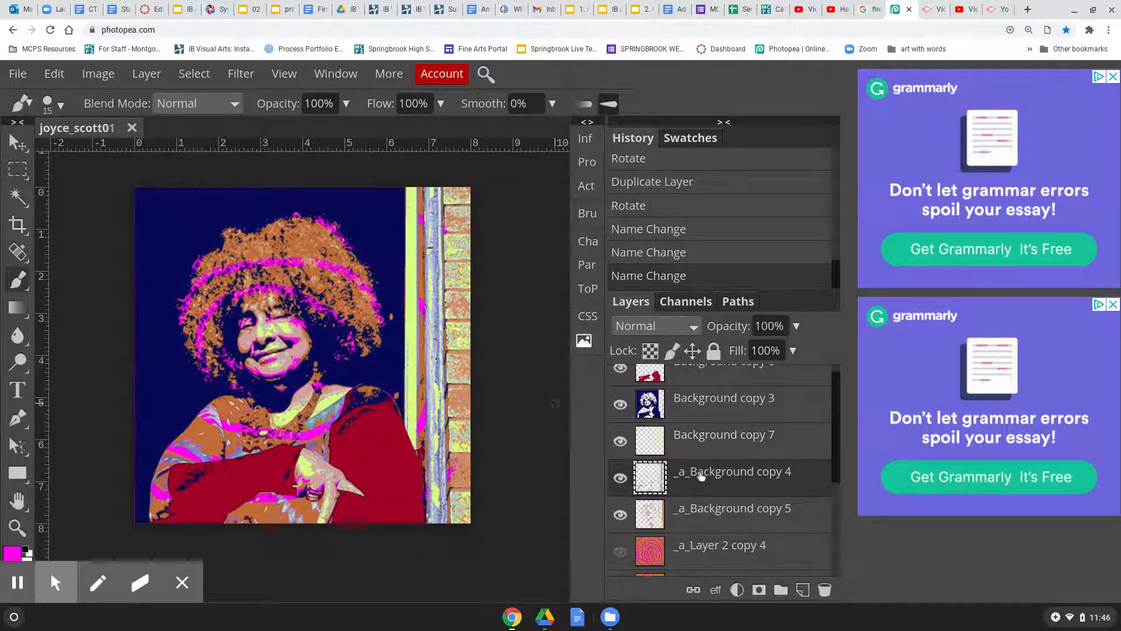
pyautogui.doubleClick(723, 473)
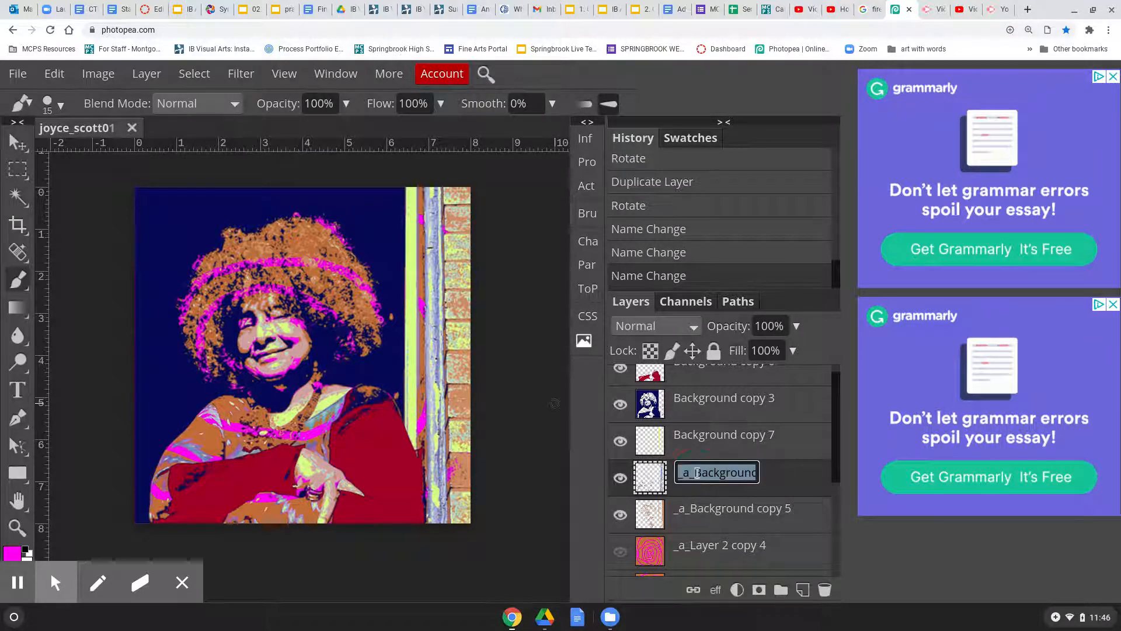
pyautogui.click(697, 472)
pyautogui.press('BackSpace')
pyautogui.press('BackSpace')
pyautogui.press('BackSpace')
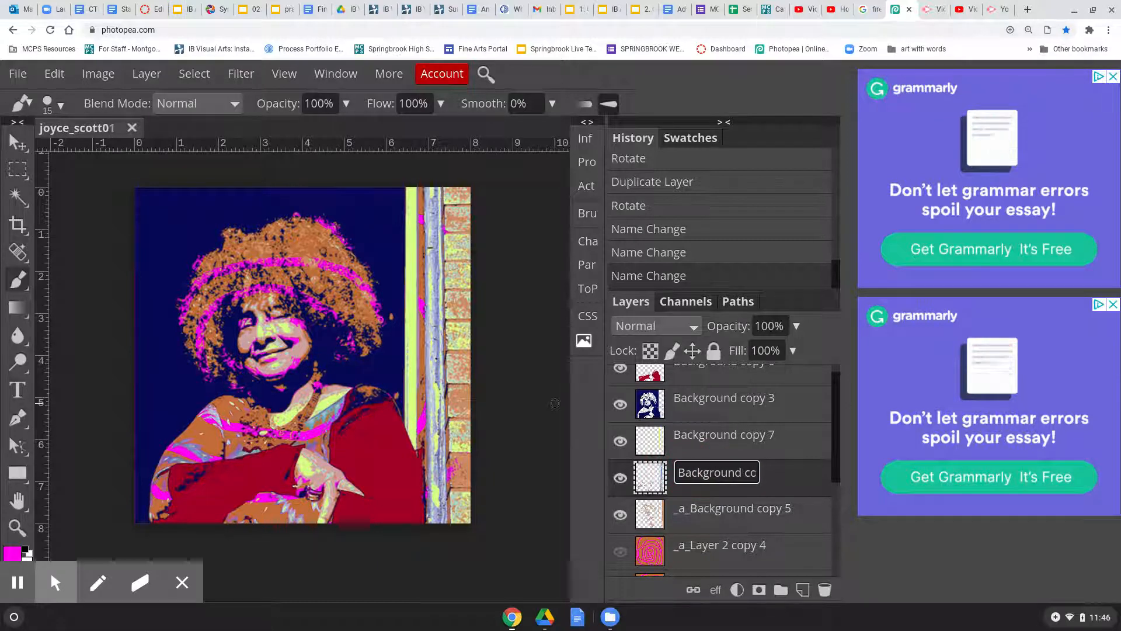
pyautogui.press('Return')
pyautogui.doubleClick(727, 512)
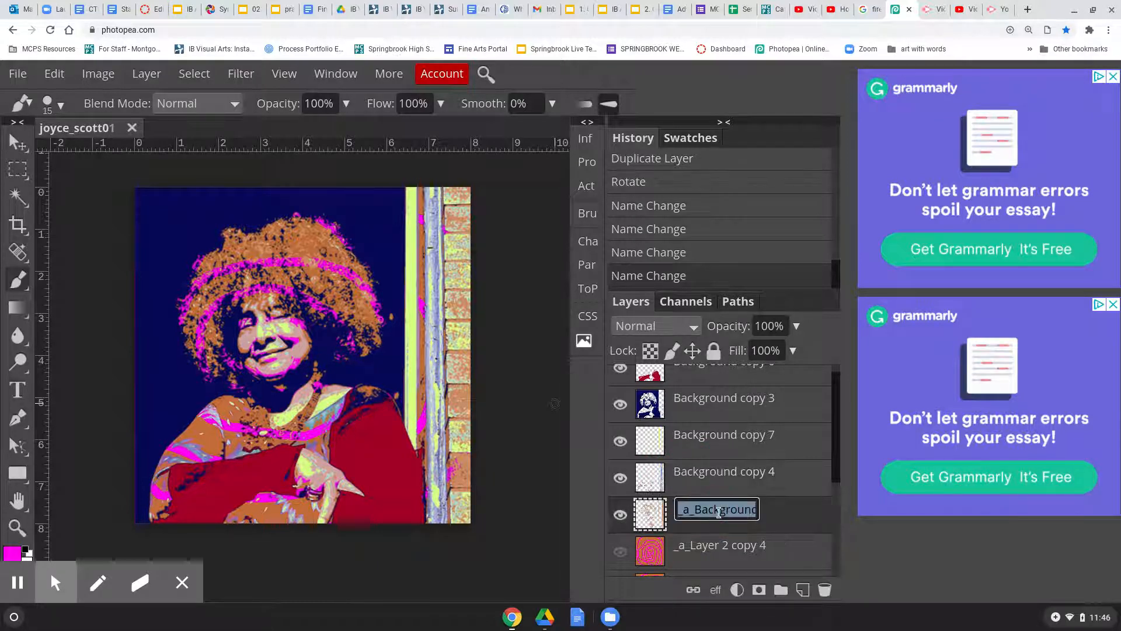
pyautogui.click(696, 510)
pyautogui.press('BackSpace')
pyautogui.press('BackSpace')
pyautogui.press('BackSpace')
pyautogui.scroll(-3, 706, 486)
pyautogui.scroll(3, 707, 482)
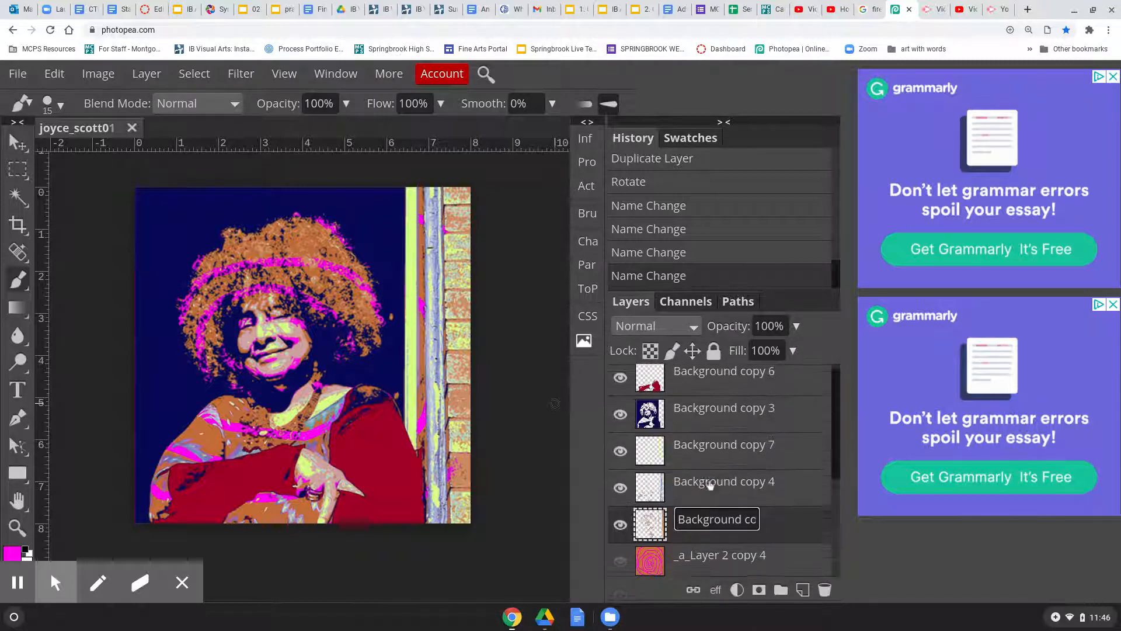
# Hide Background copy 3 and preview the GIF export at 576 px, 95% speed, boomerang on
pyautogui.click(621, 420)
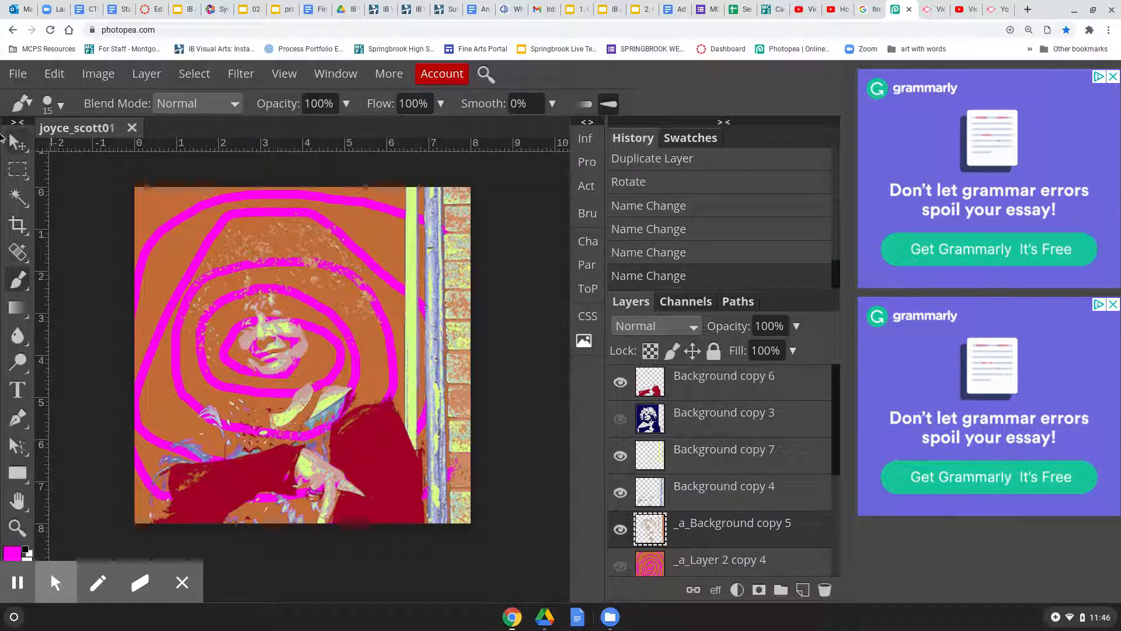
pyautogui.click(18, 74)
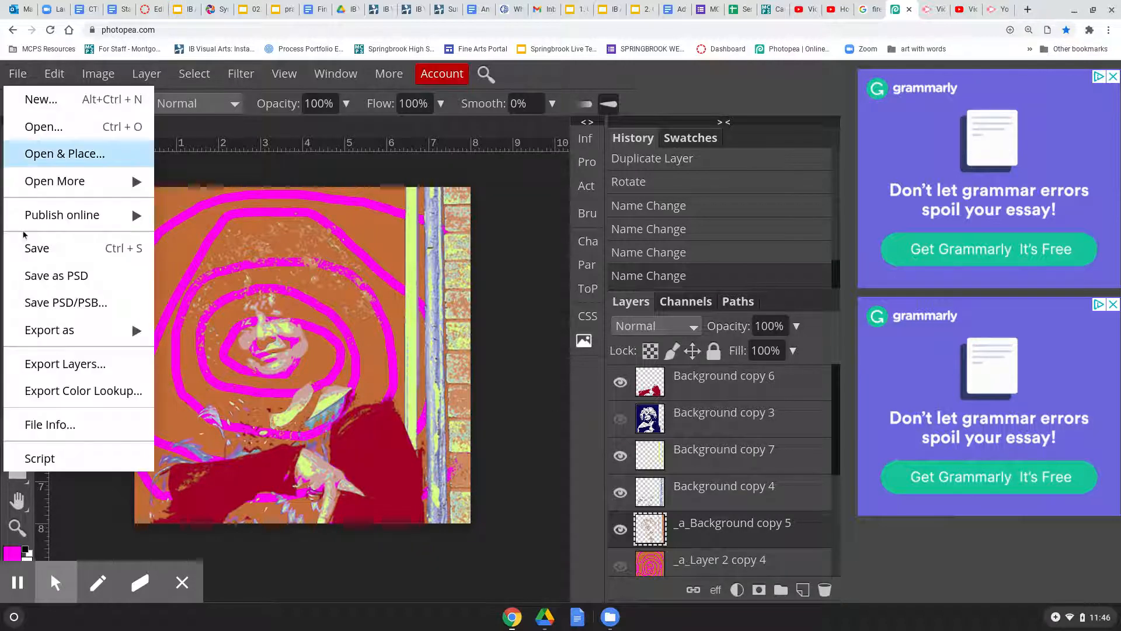
pyautogui.moveTo(50, 331)
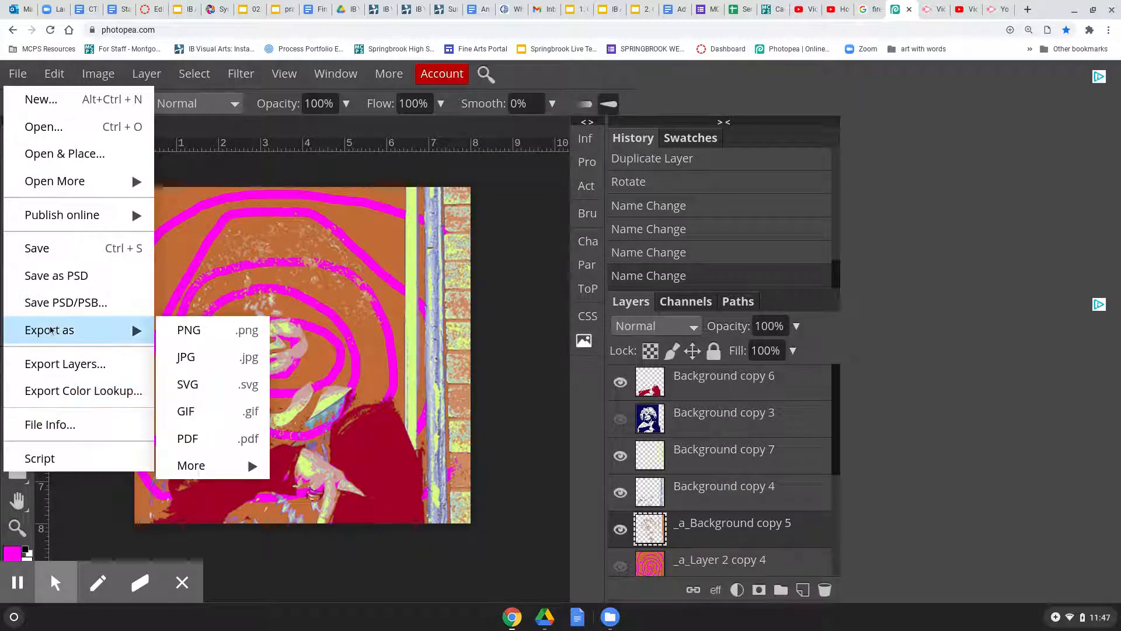
pyautogui.click(201, 414)
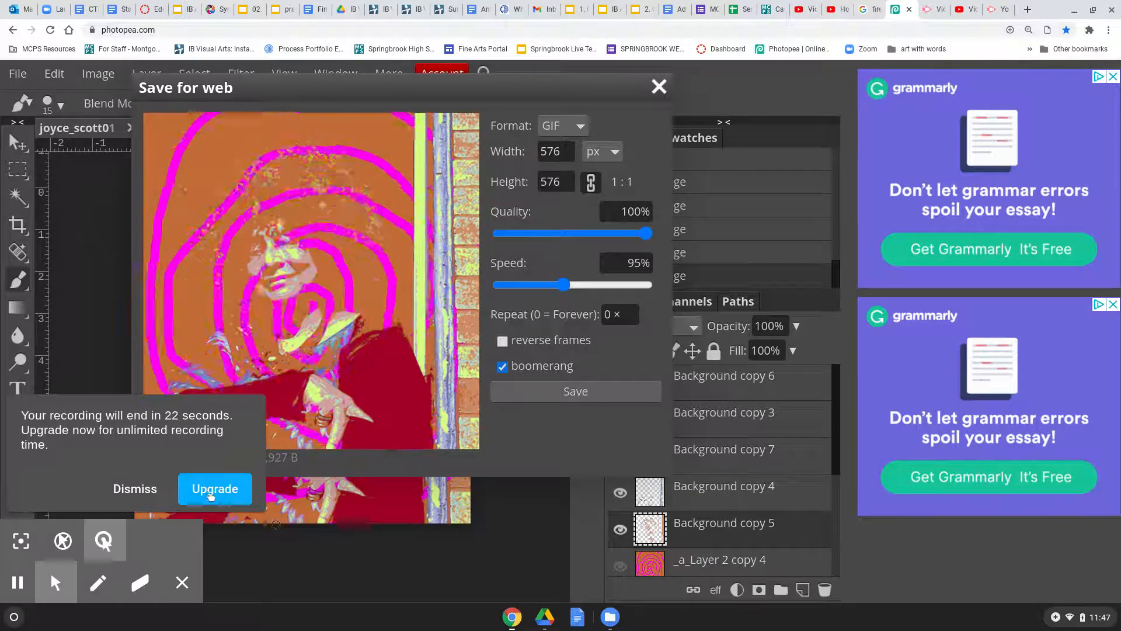
pyautogui.click(129, 543)
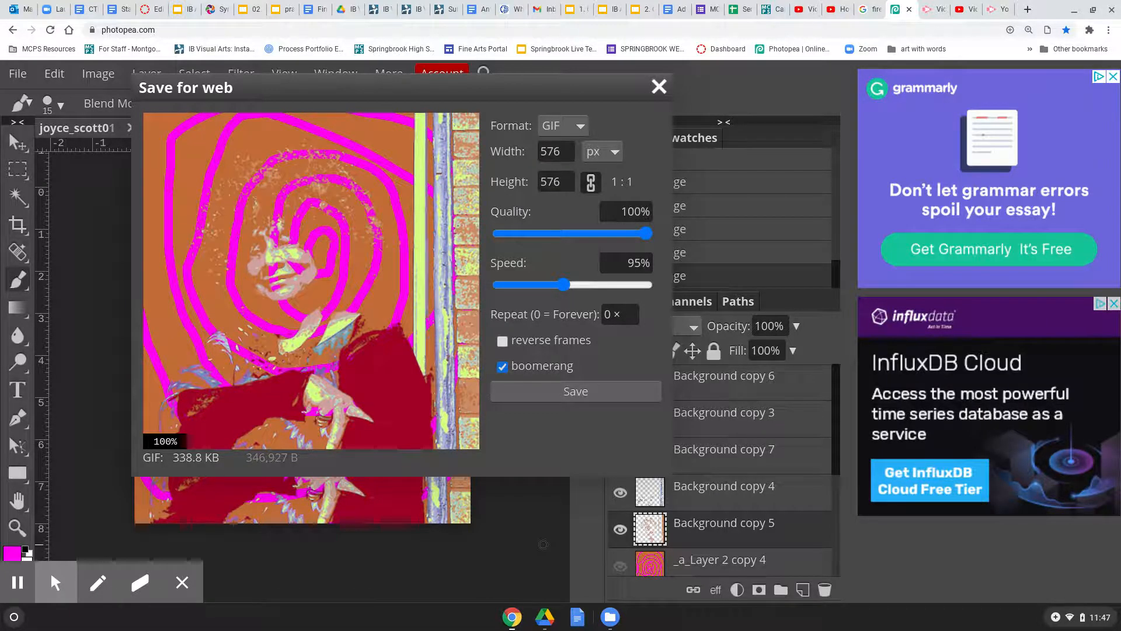
pyautogui.click(56, 582)
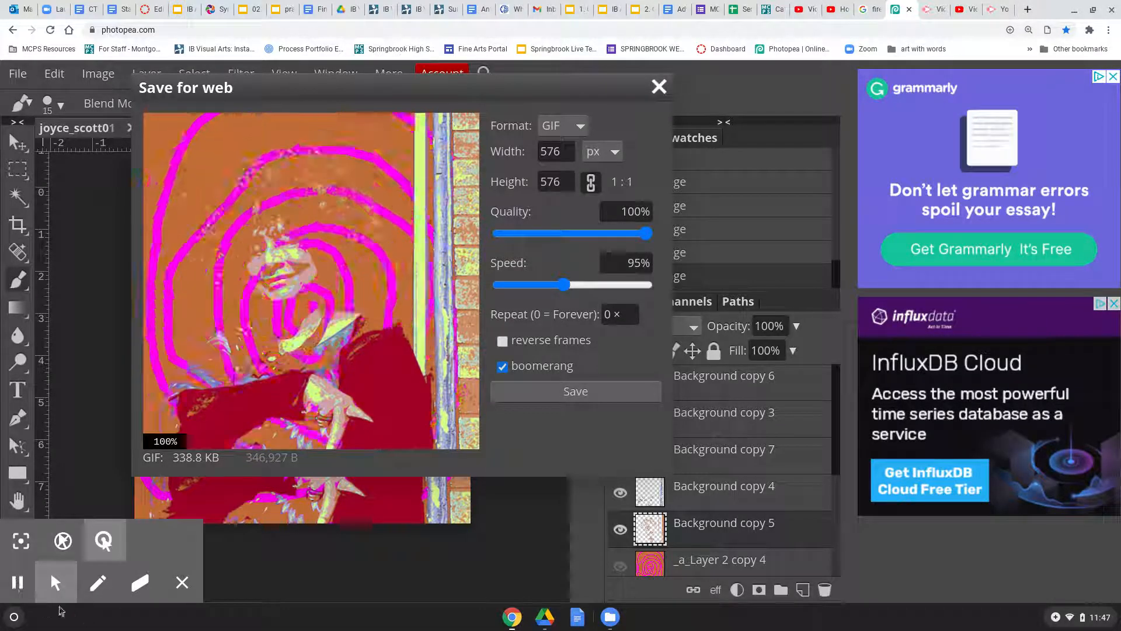